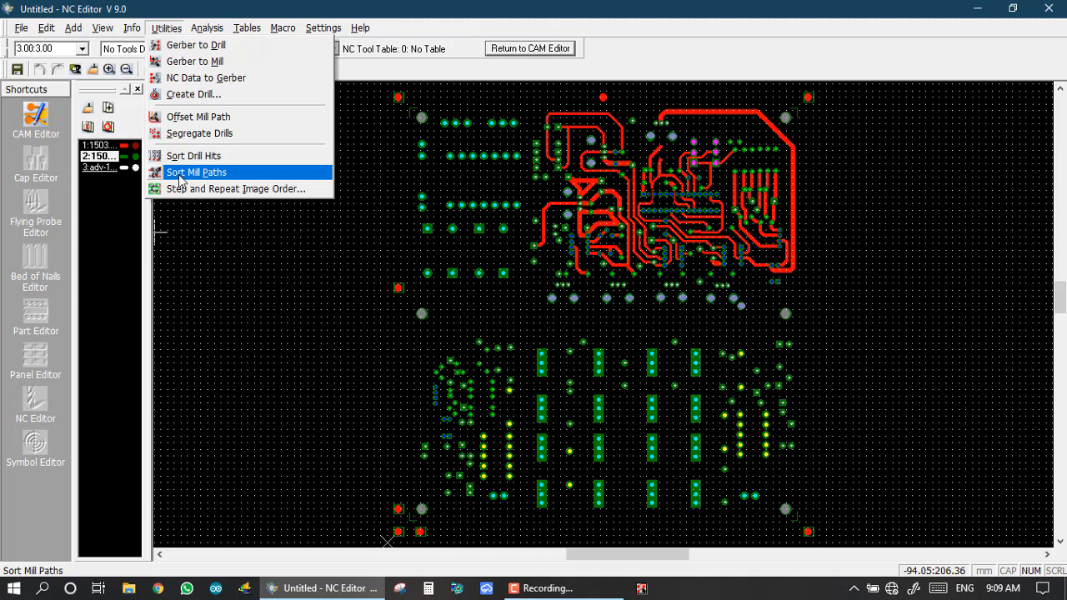
Make the drill layer adv-1503 the active layer and hide the two Gerber layers, 1 and 2.
left_click(260, 341)
left_click(165, 27)
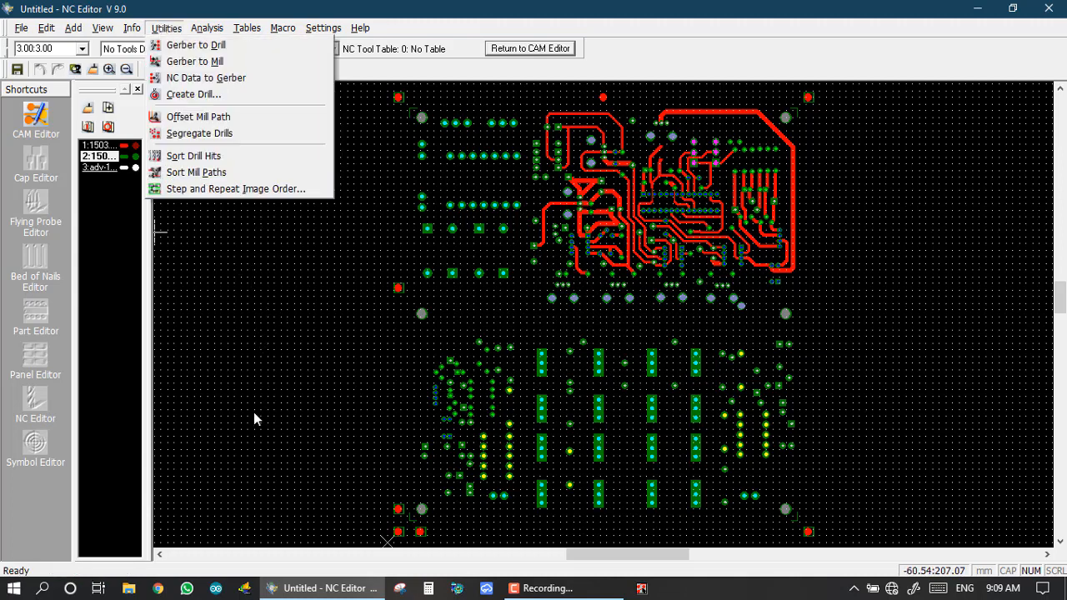
left_click(123, 167)
left_click(100, 168)
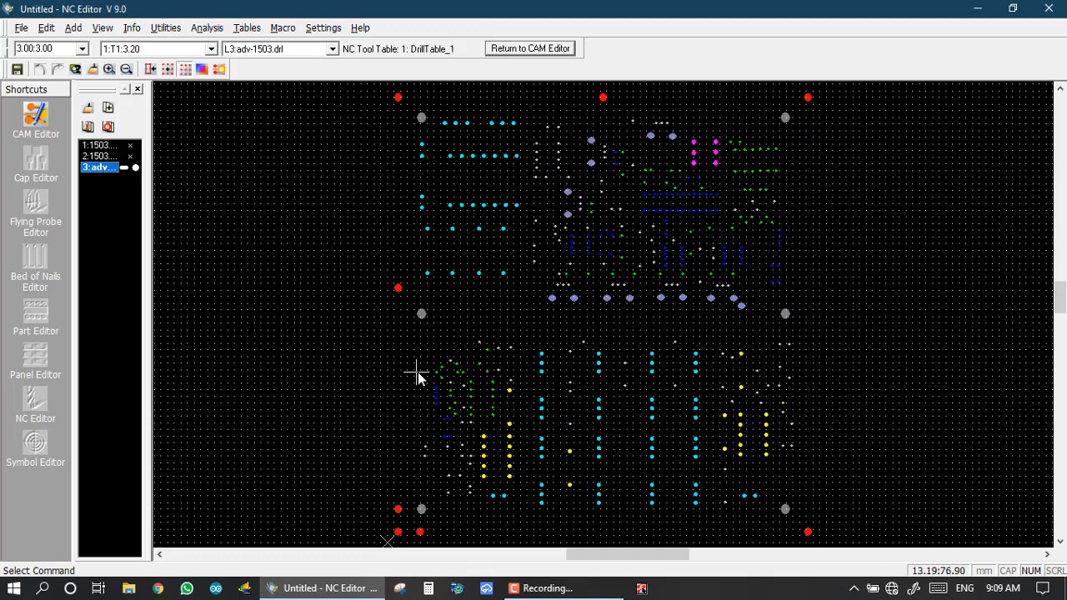
Examine the tool numbers, sizes and colors in DrillTable_1 alongside the drill hits, and close the table without changes.
left_click(246, 28)
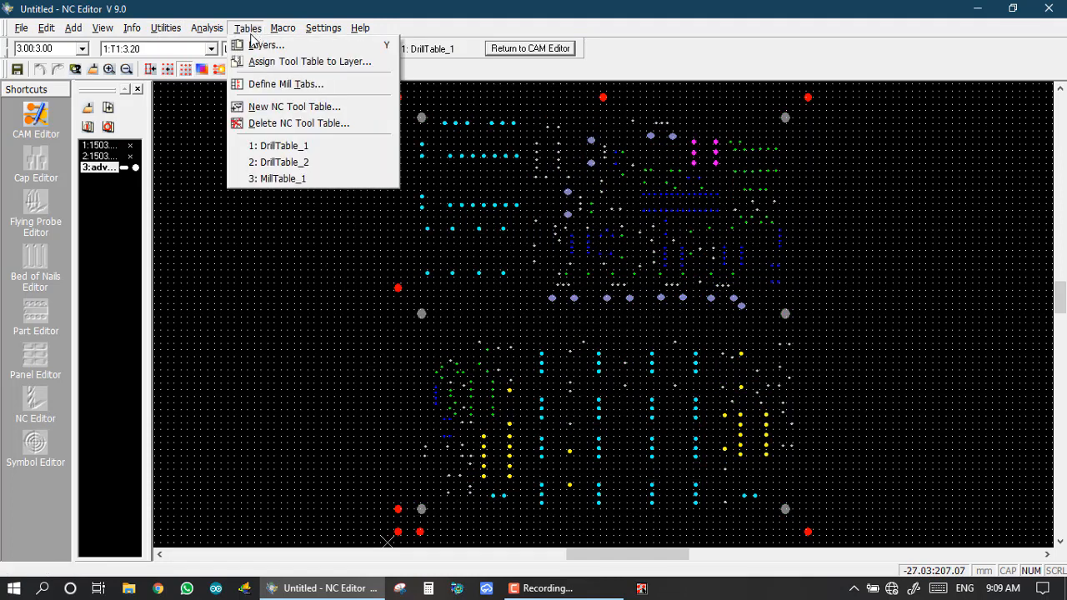
left_click(275, 147)
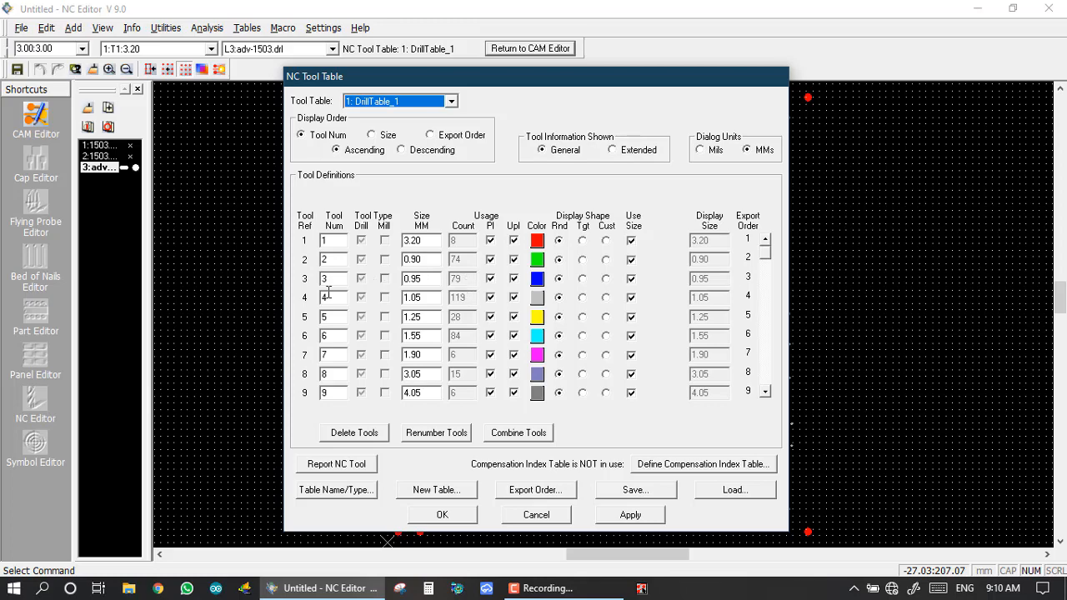
left_click_drag(580, 77, 975, 84)
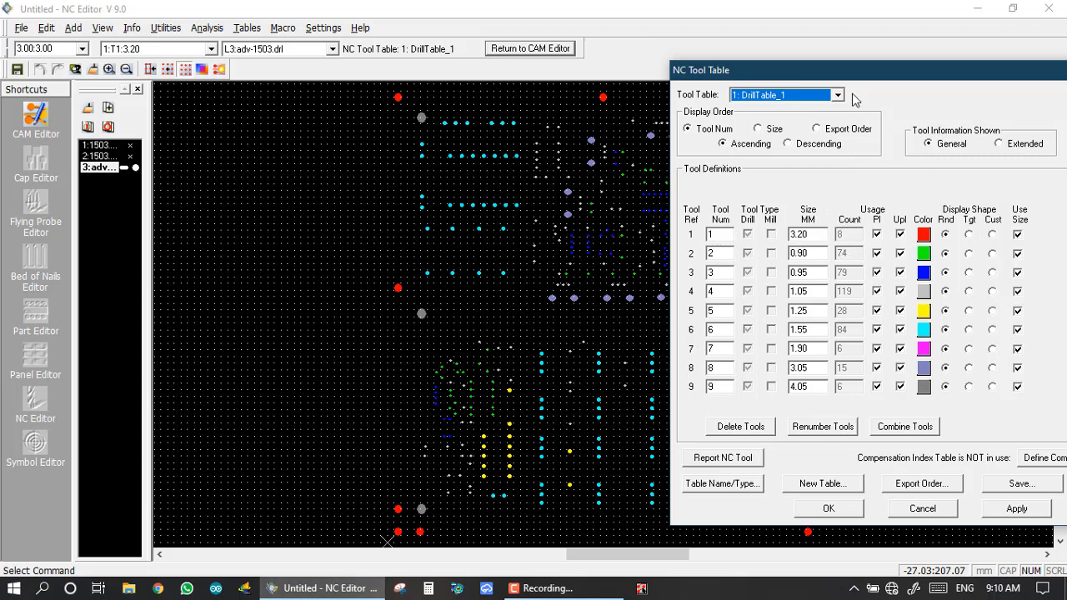
left_click_drag(846, 72, 1021, 76)
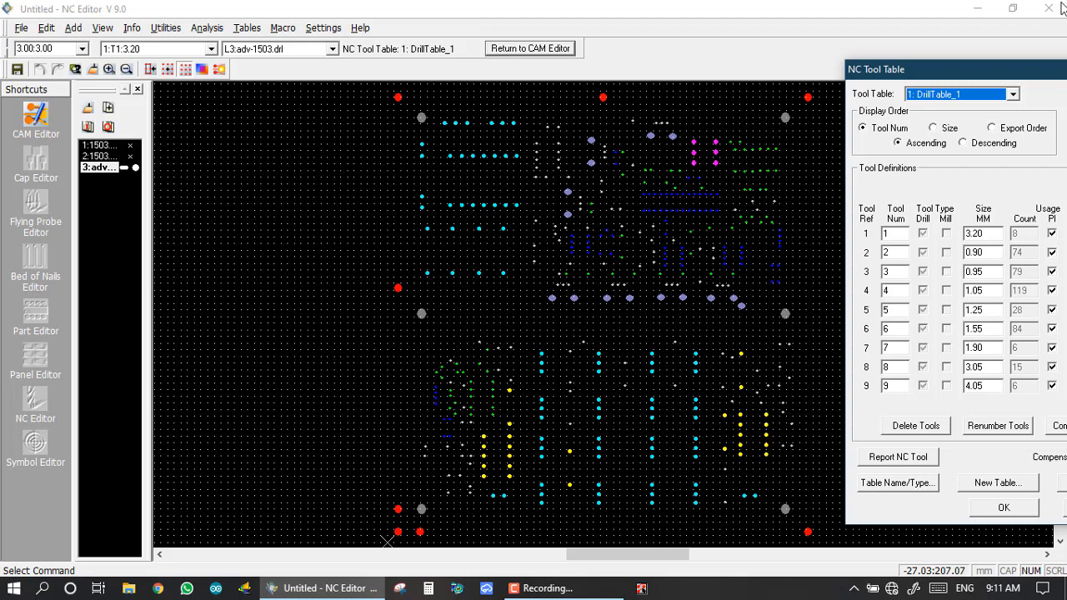
left_click_drag(934, 71, 519, 28)
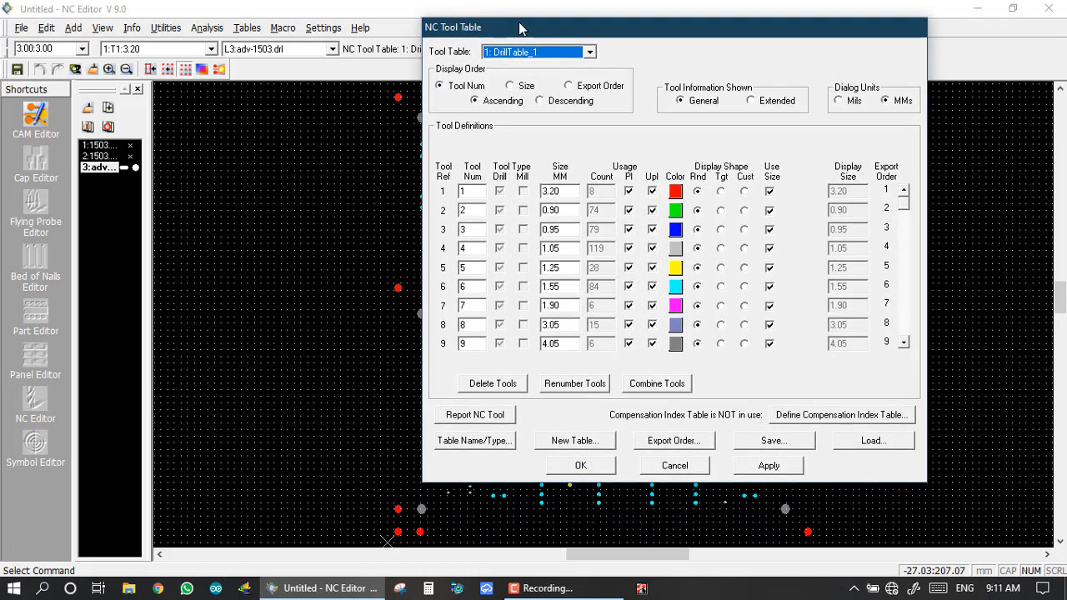
left_click(679, 464)
Sort the drill hits on layer L3:adv-1503.drl with the ScanX sorting scheme and a 1.27 mm scan width.
left_click(166, 28)
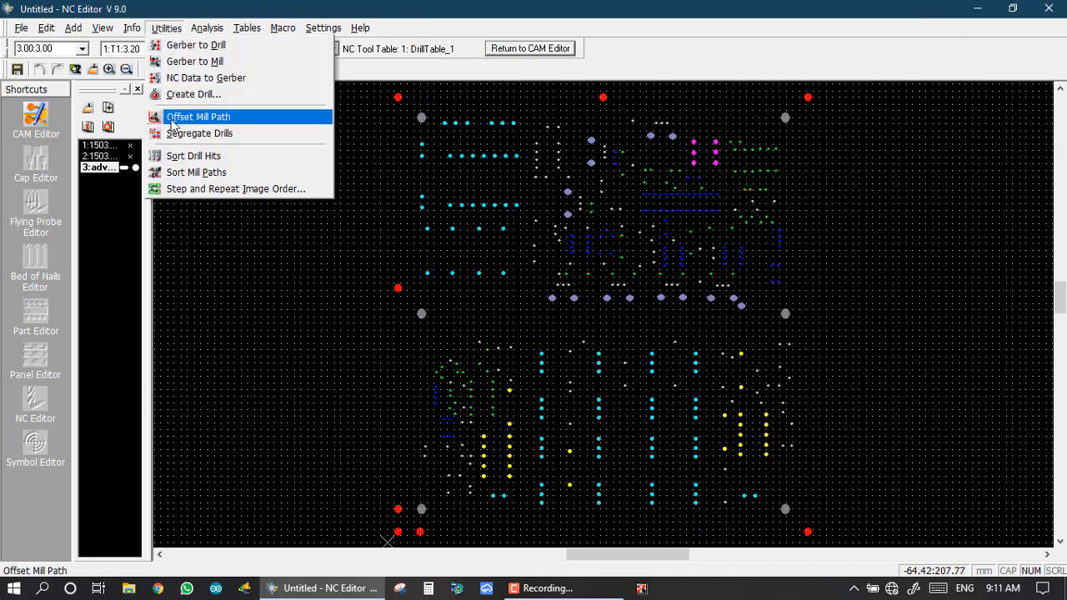
left_click(176, 156)
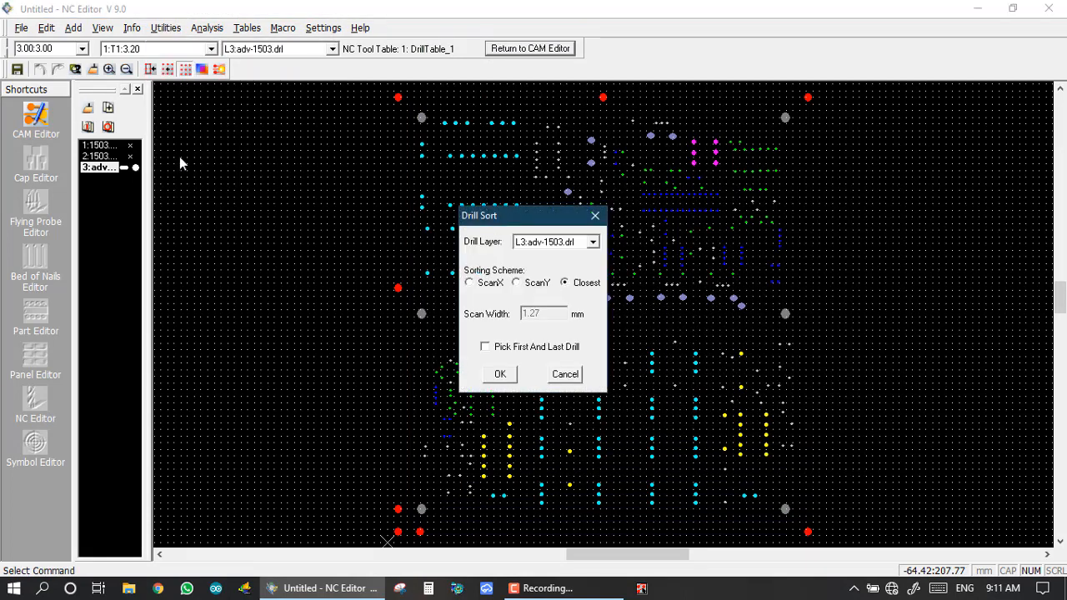
left_click_drag(502, 218, 850, 27)
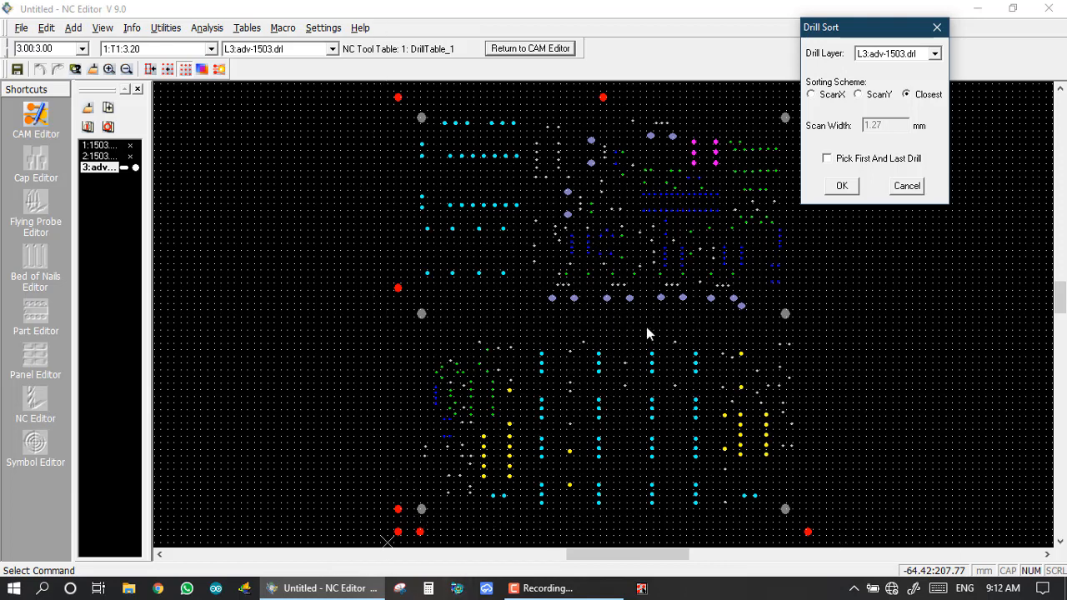
left_click(823, 97)
left_click(842, 186)
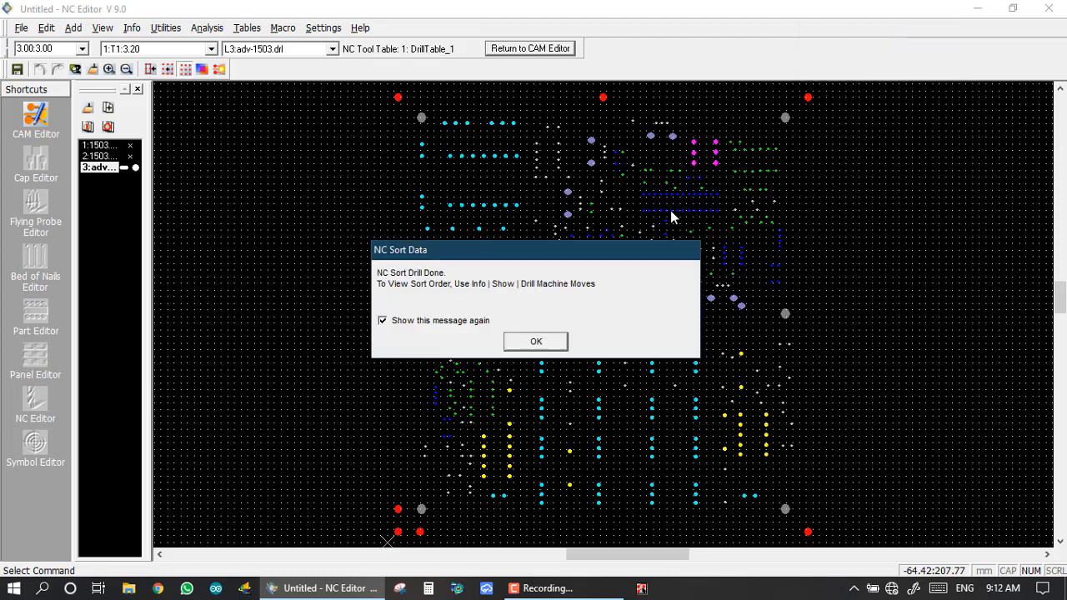
left_click(539, 343)
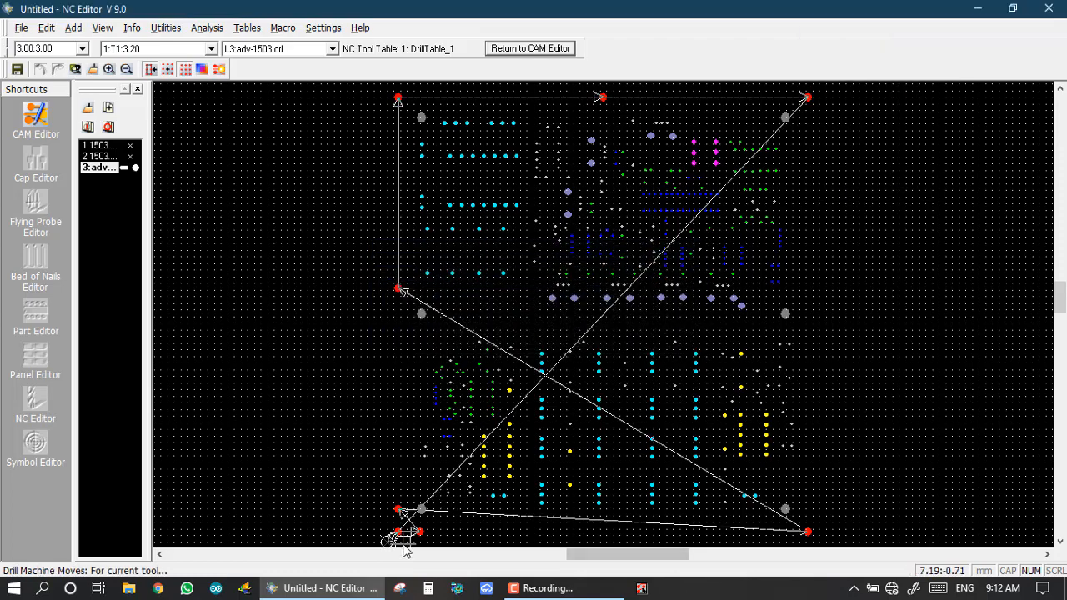
Examine the drill machine moves of the 3.20 mm tool, following the path from the origin through each hole around the board.
scroll(410, 536, "down", 1)
scroll(603, 319, "up", 3)
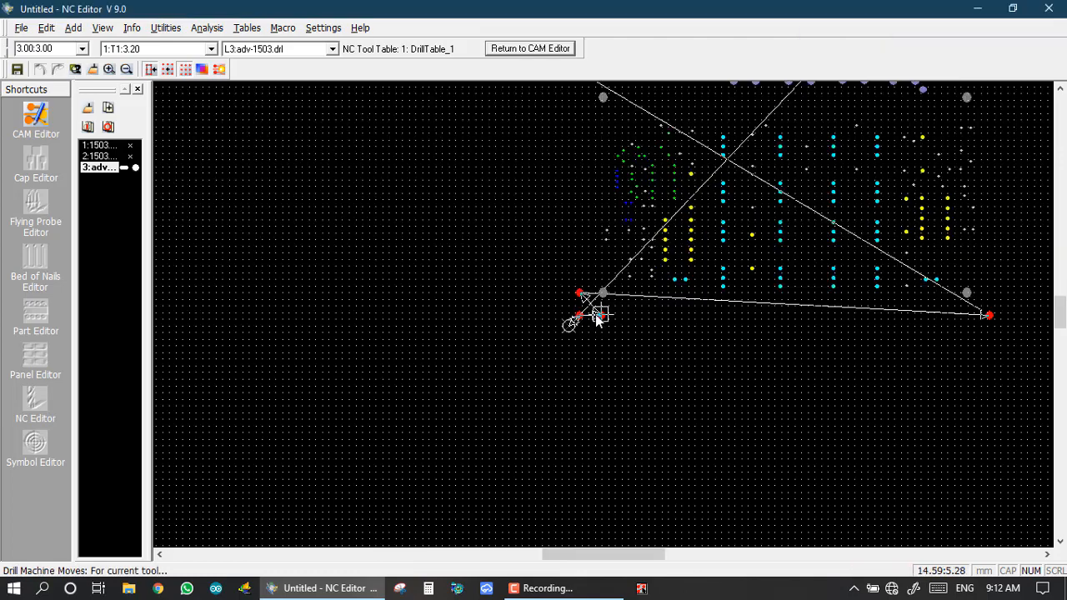
scroll(541, 348, "up", 2)
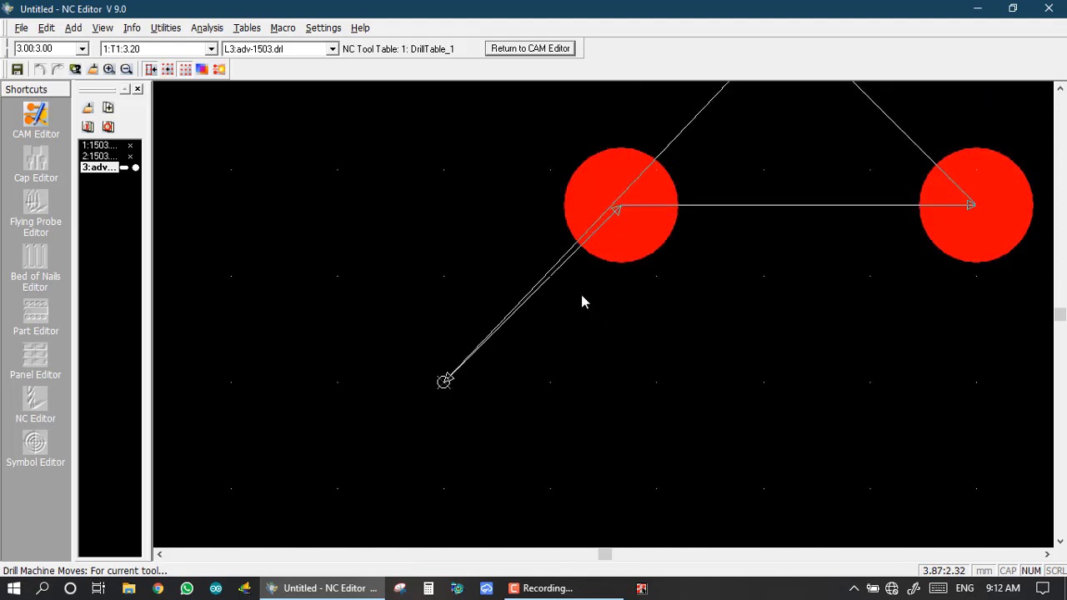
scroll(581, 293, "down", 2)
scroll(595, 305, "up", 3)
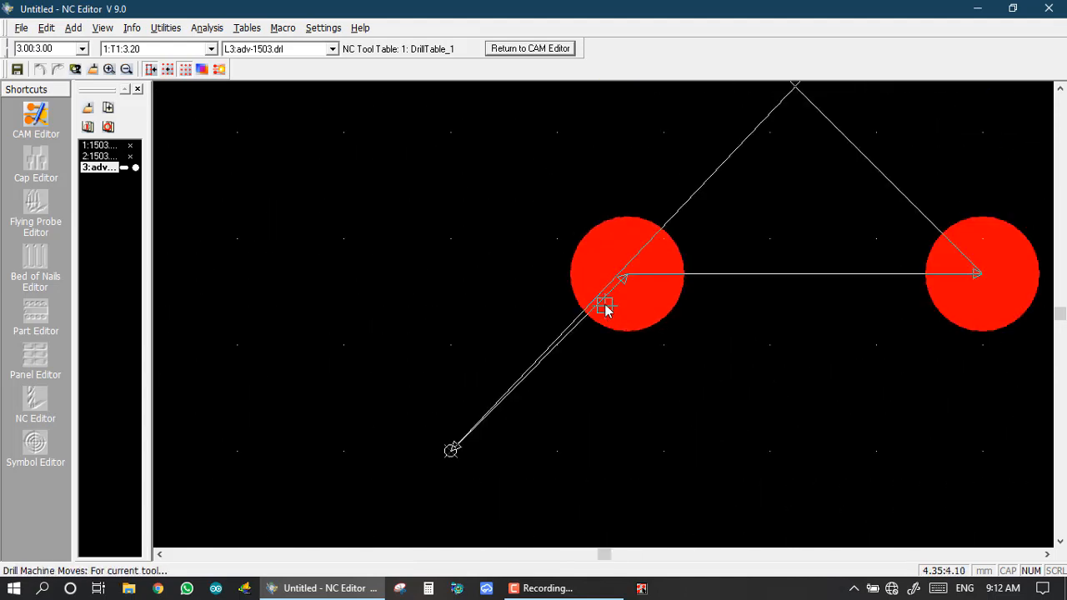
scroll(603, 314, "down", 2)
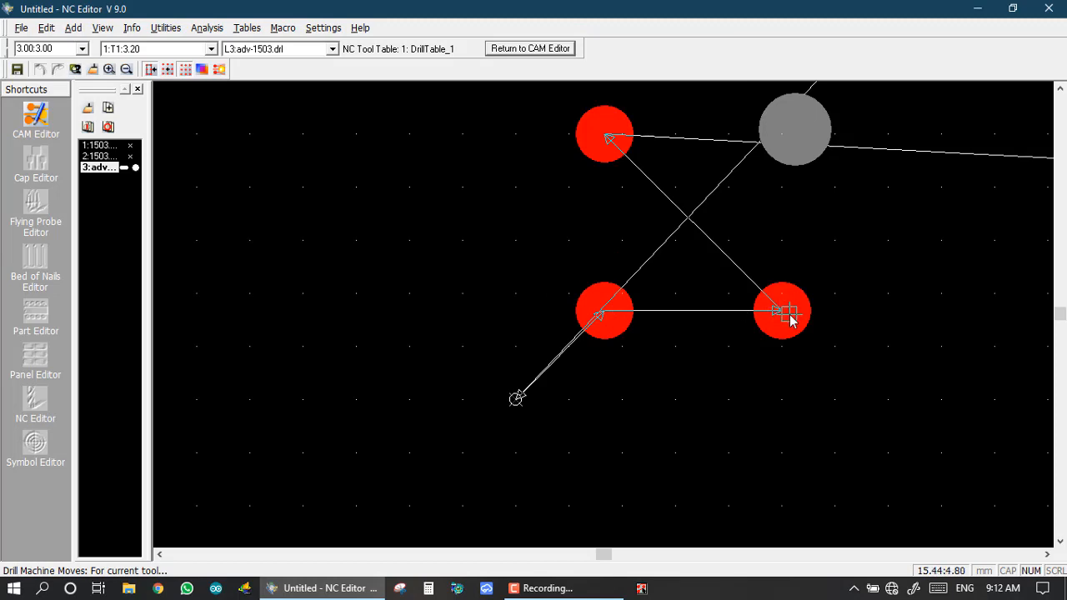
scroll(790, 321, "down", 2)
scroll(608, 311, "up", 2)
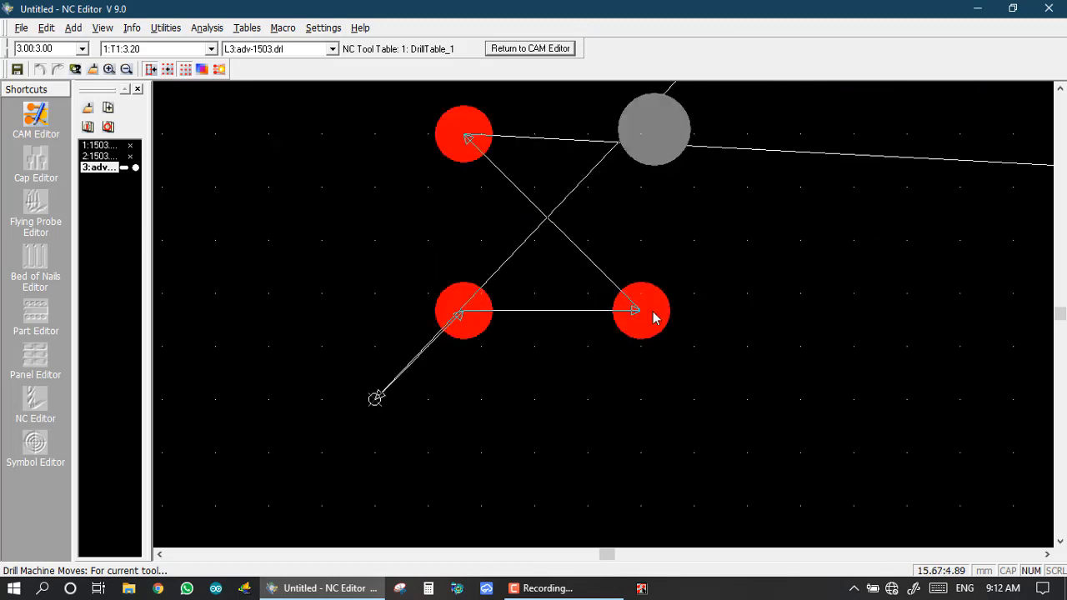
scroll(638, 317, "down", 2)
scroll(603, 311, "up", 2)
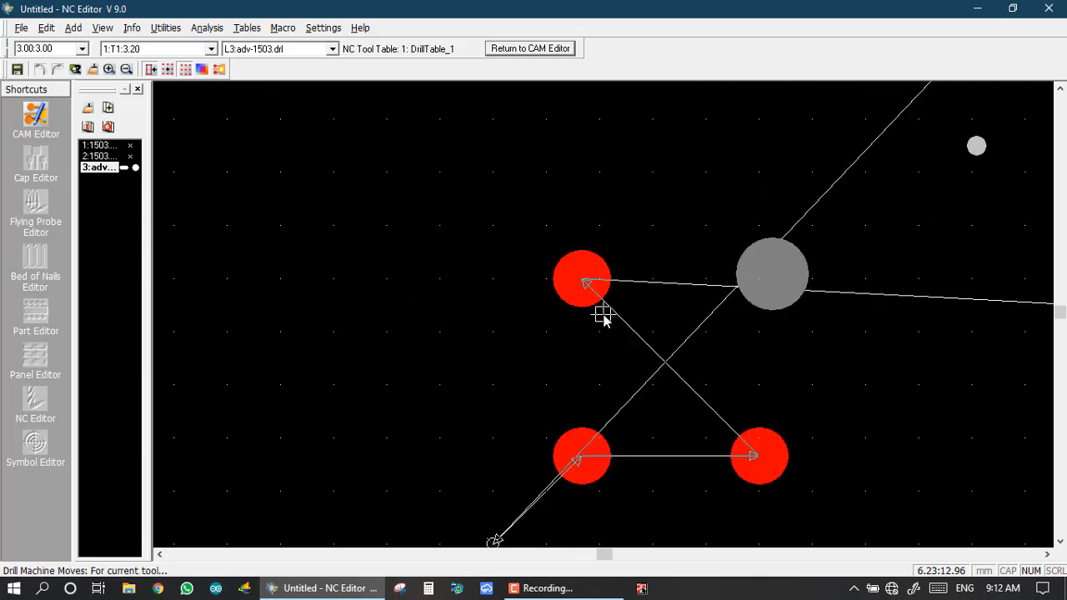
scroll(603, 315, "down", 4)
scroll(605, 321, "up", 1)
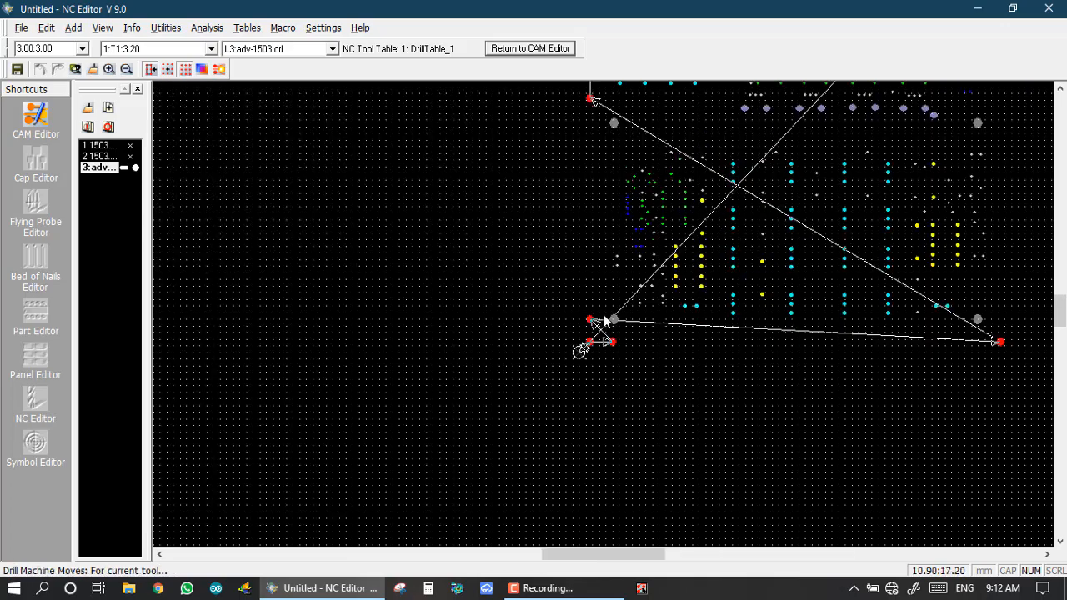
scroll(602, 322, "up", 4)
scroll(603, 317, "down", 4)
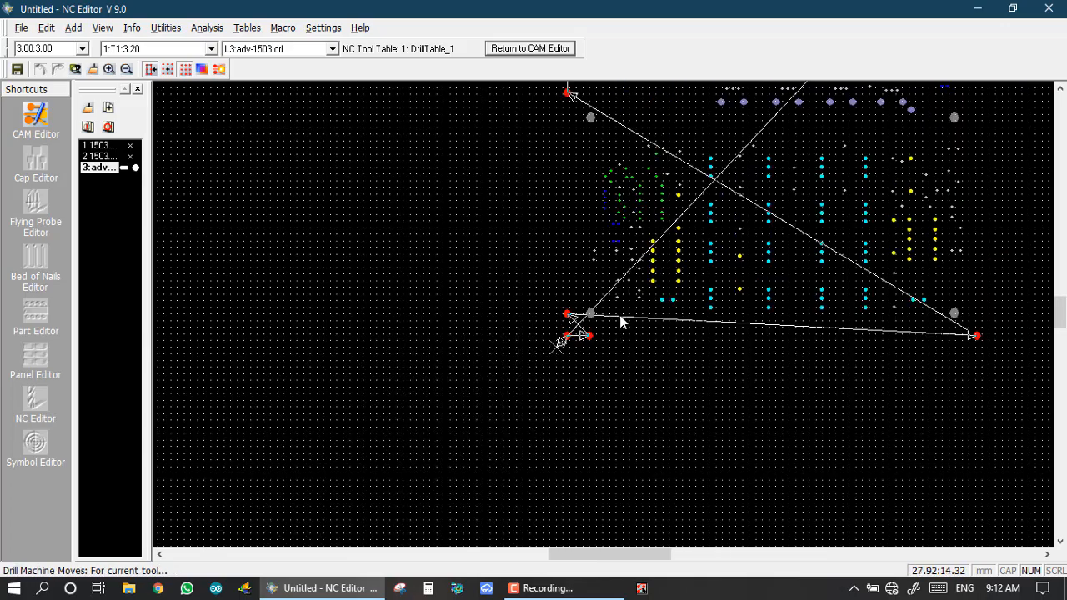
scroll(625, 317, "down", 2)
scroll(610, 317, "up", 4)
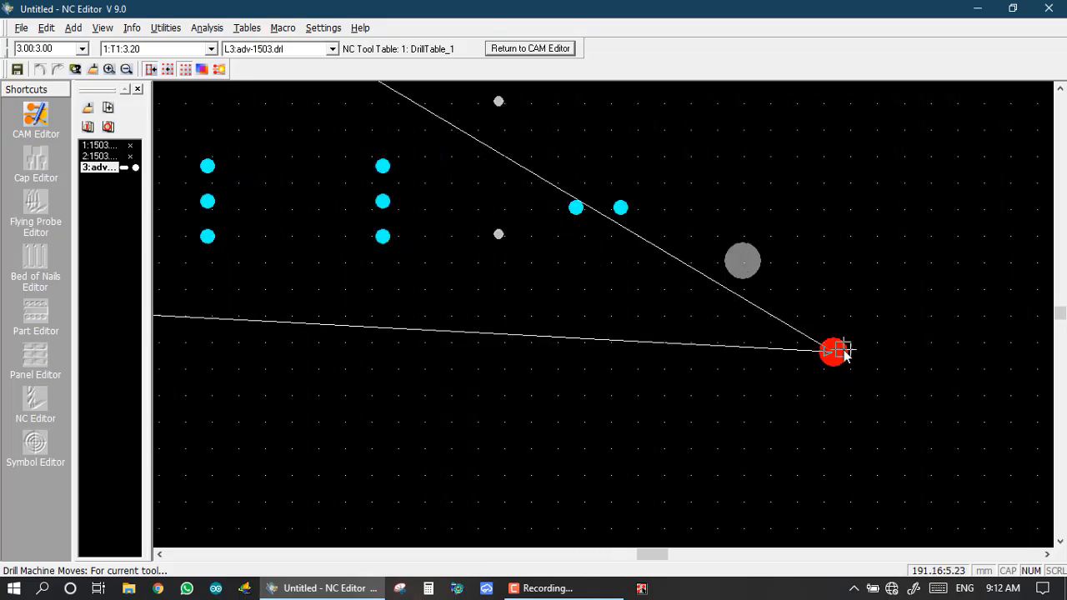
scroll(602, 315, "down", 3)
scroll(553, 281, "up", 5)
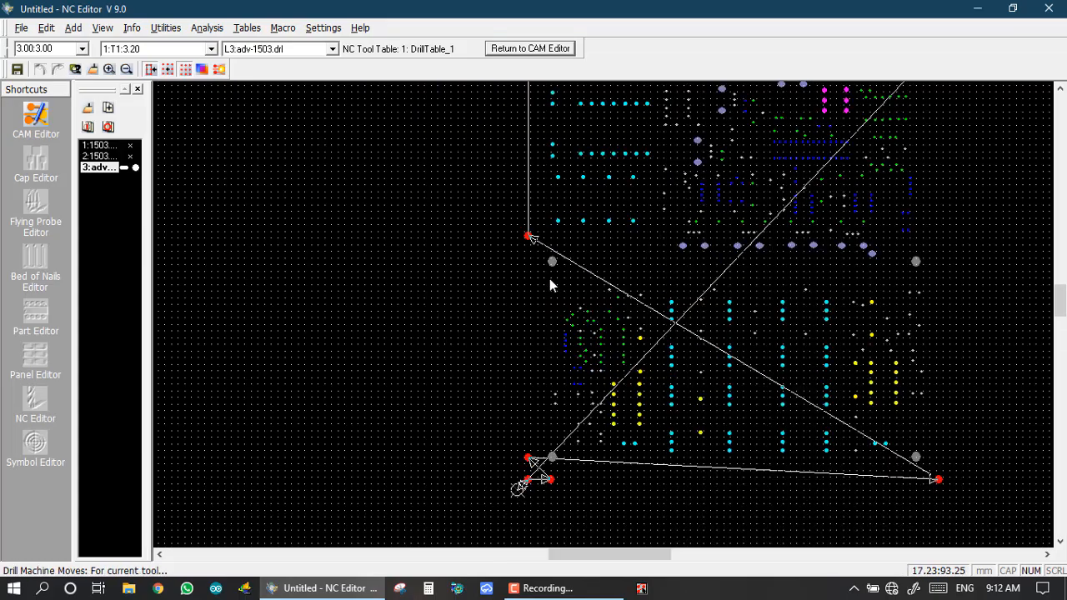
scroll(583, 267, "down", 5)
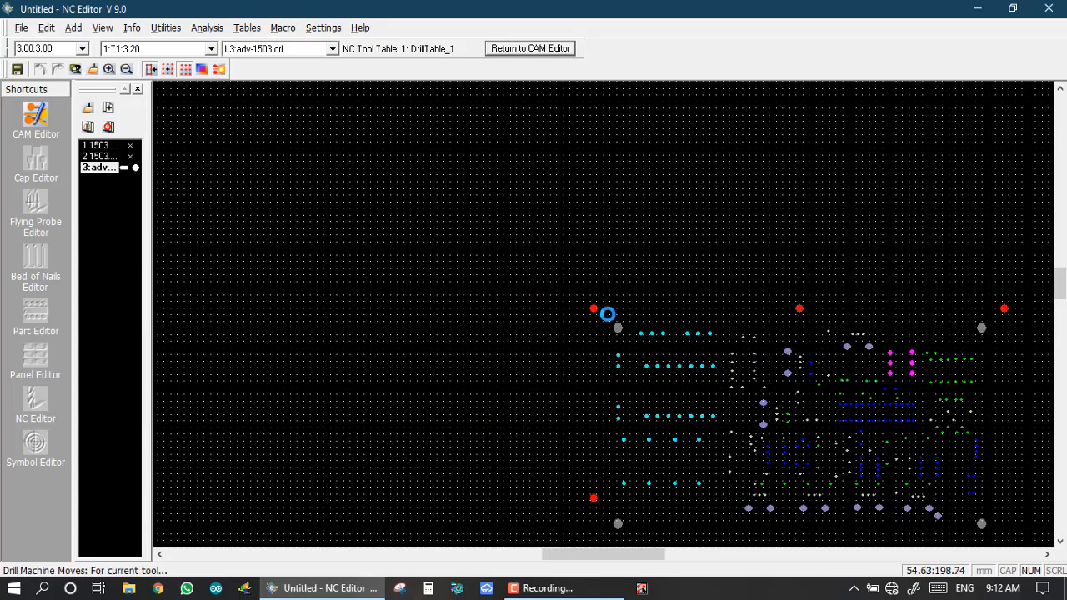
scroll(608, 312, "up", 2)
scroll(603, 319, "down", 2)
scroll(603, 315, "up", 3)
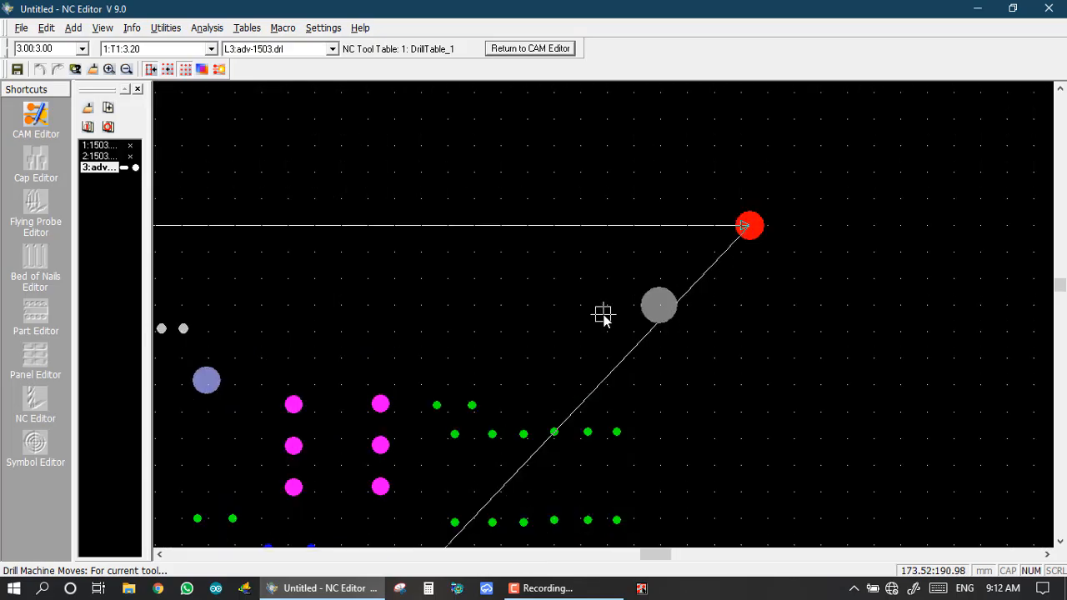
scroll(602, 315, "down", 4)
scroll(602, 317, "up", 4)
scroll(603, 315, "up", 2)
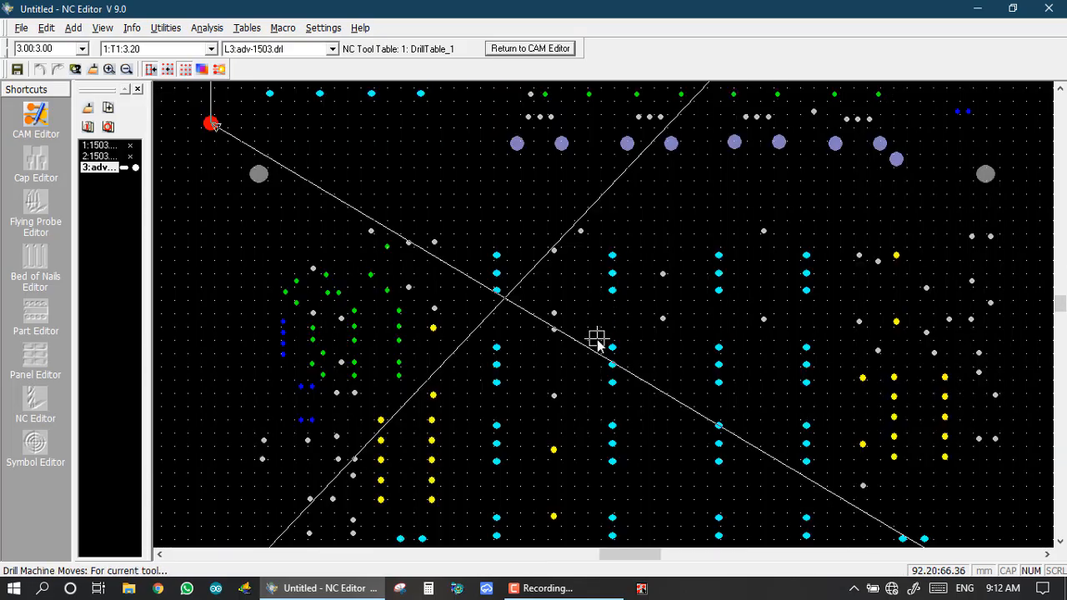
scroll(603, 315, "down", 2)
scroll(603, 317, "down", 3)
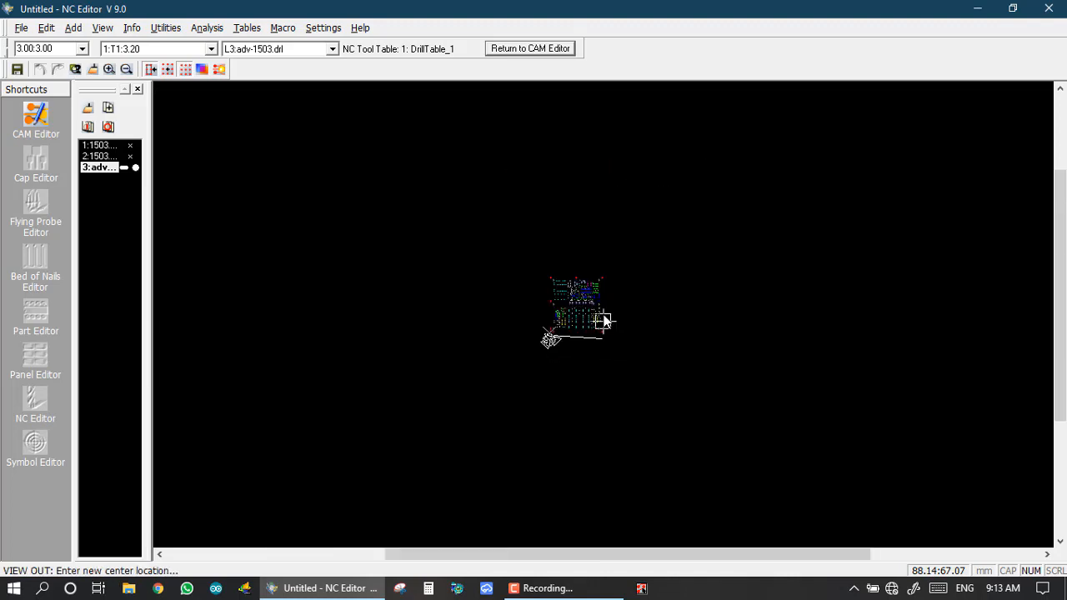
scroll(604, 321, "up", 2)
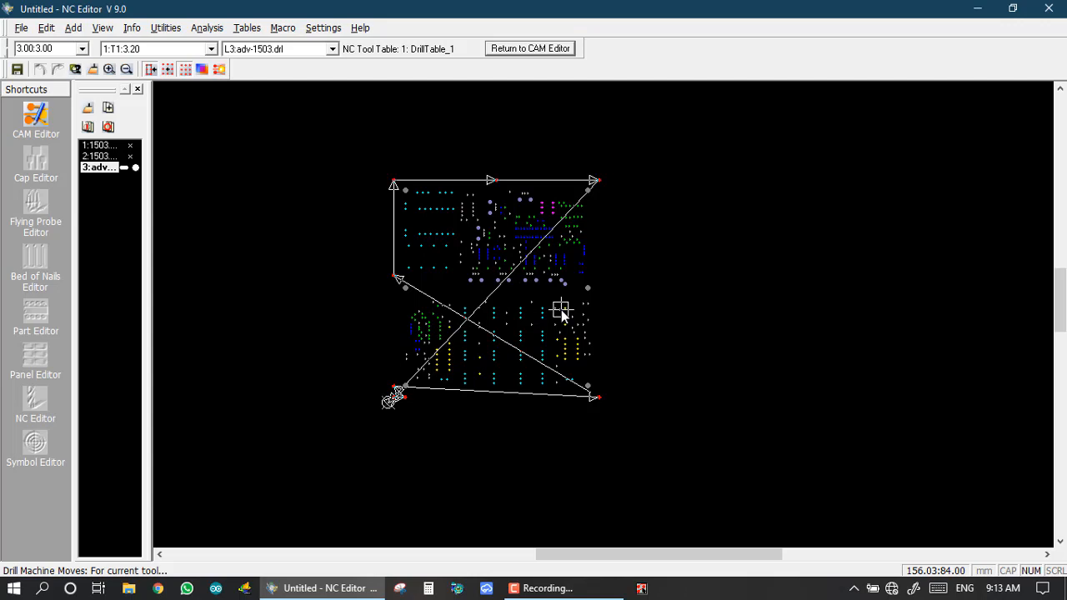
Sort the drill hits on layer L3:adv-1503.drl again, using a different sorting scheme.
left_click(166, 27)
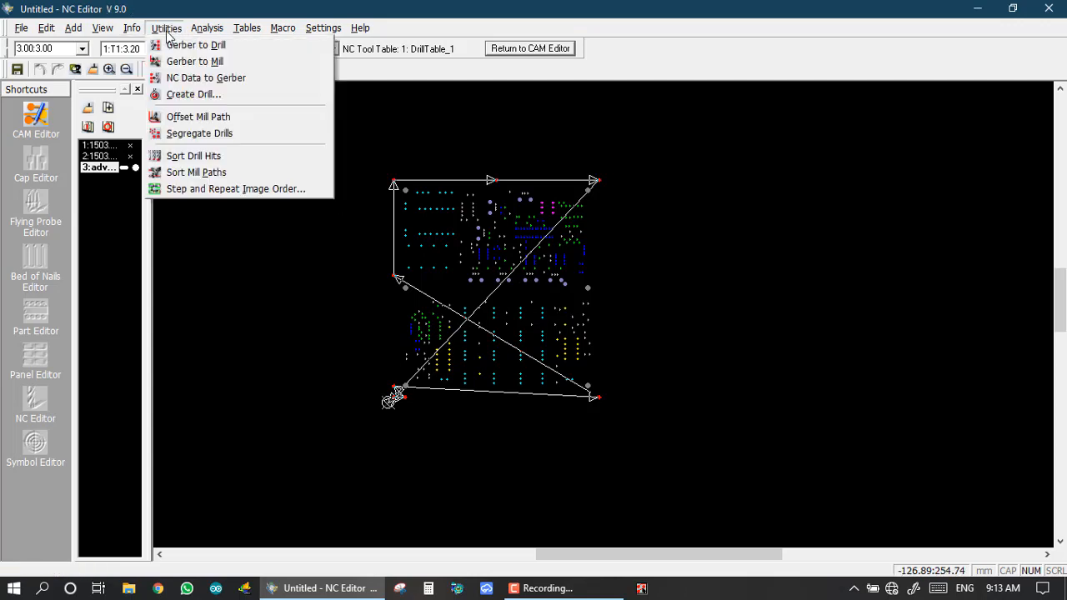
left_click(180, 157)
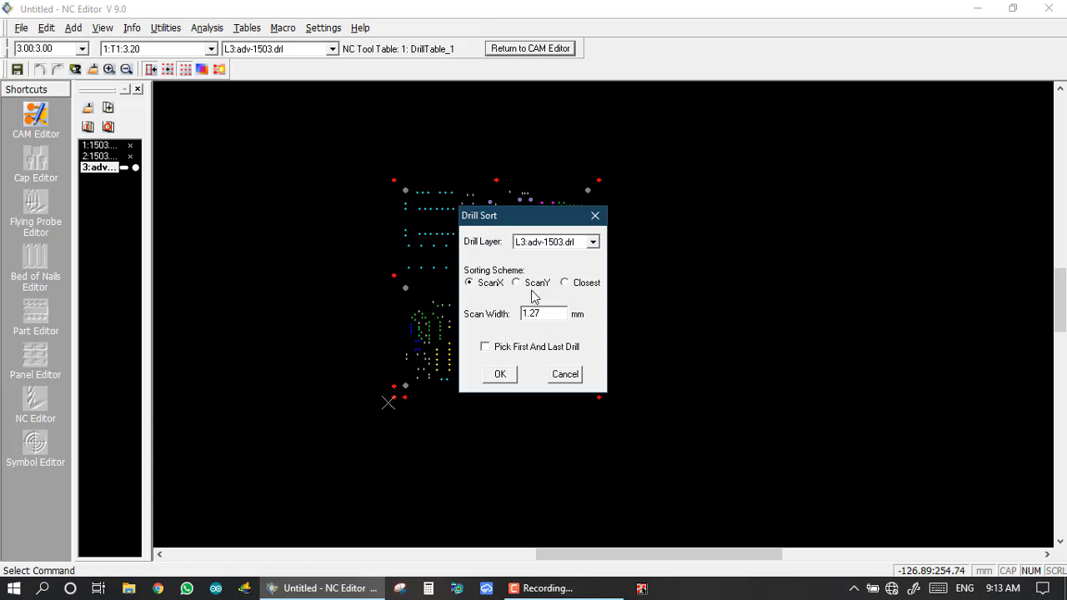
left_click(503, 376)
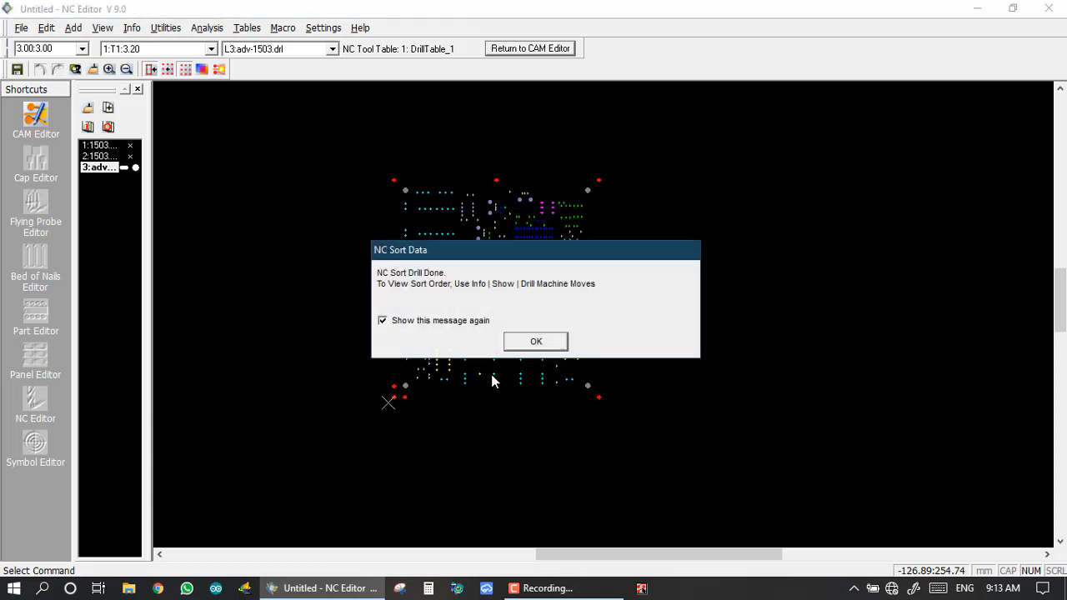
left_click(519, 345)
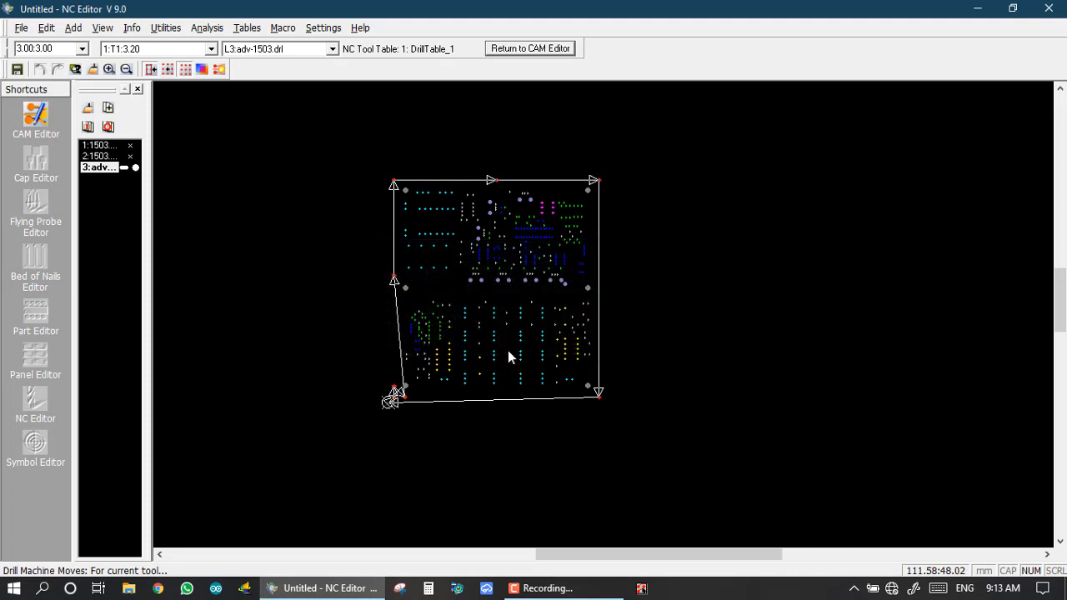
Examine the 3.20 mm tool's drill machine moves produced by the ScanY sort, from the origin around the board and back.
scroll(542, 333, "down", 2)
scroll(576, 316, "up", 5)
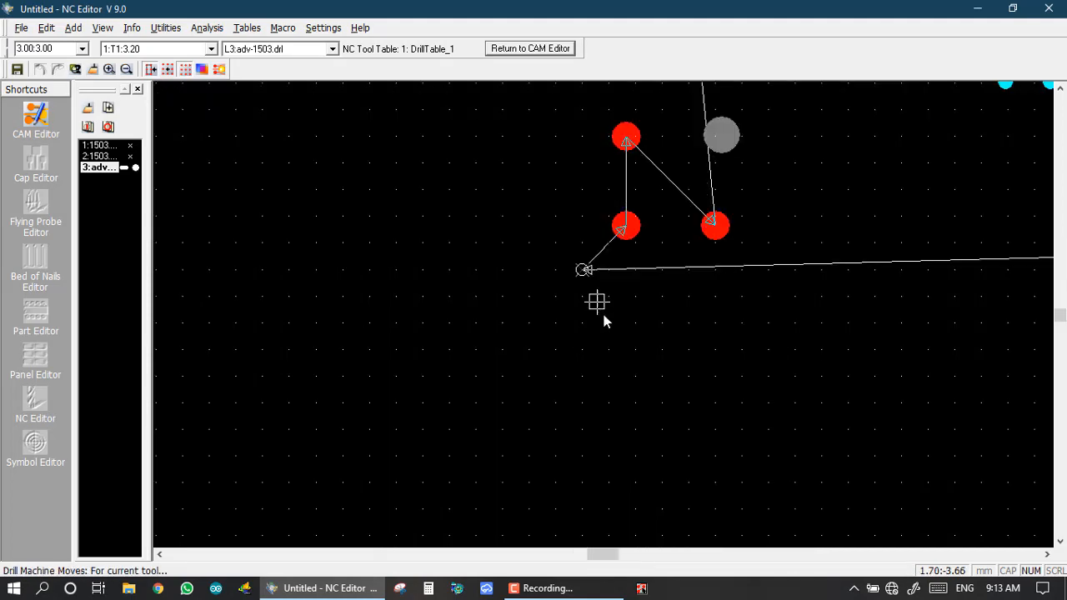
scroll(601, 281, "up", 1)
scroll(607, 306, "down", 1)
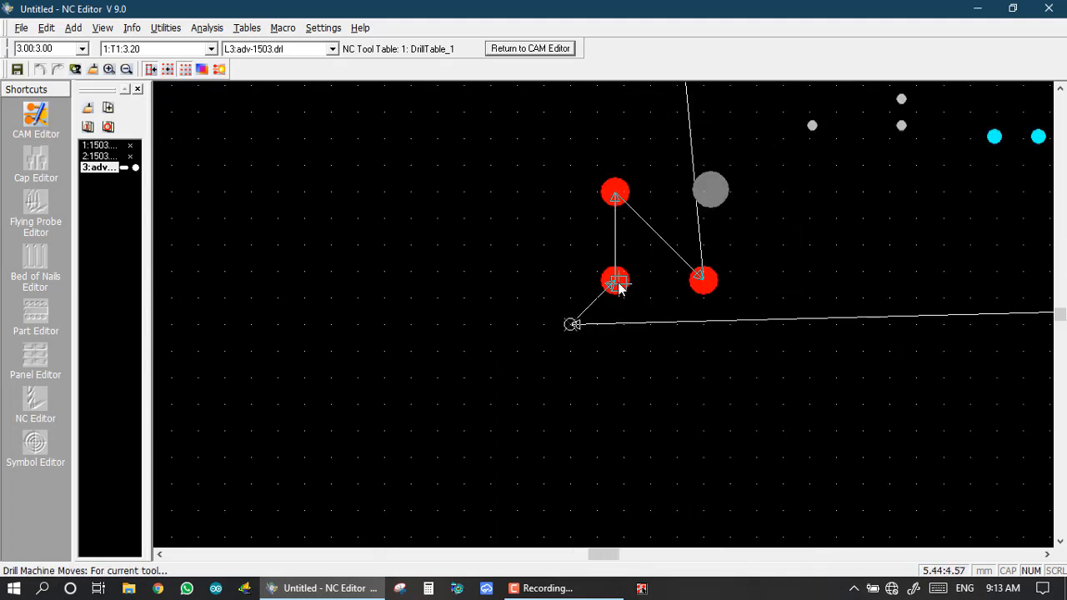
scroll(595, 198, "down", 2)
scroll(603, 314, "up", 1)
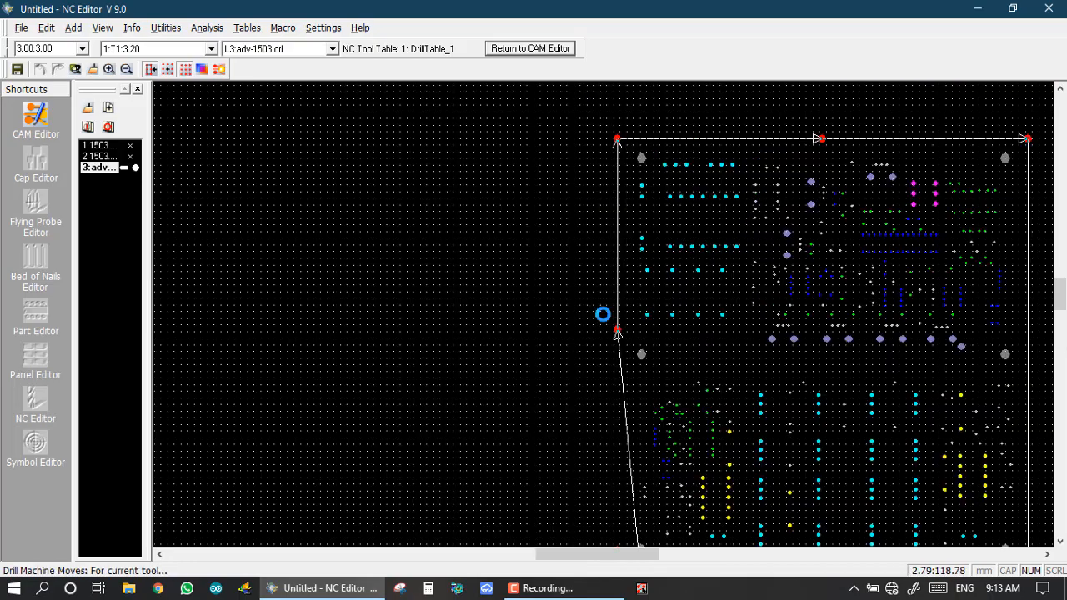
scroll(603, 314, "down", 1)
scroll(591, 255, "up", 1)
scroll(639, 325, "up", 1)
scroll(602, 309, "down", 1)
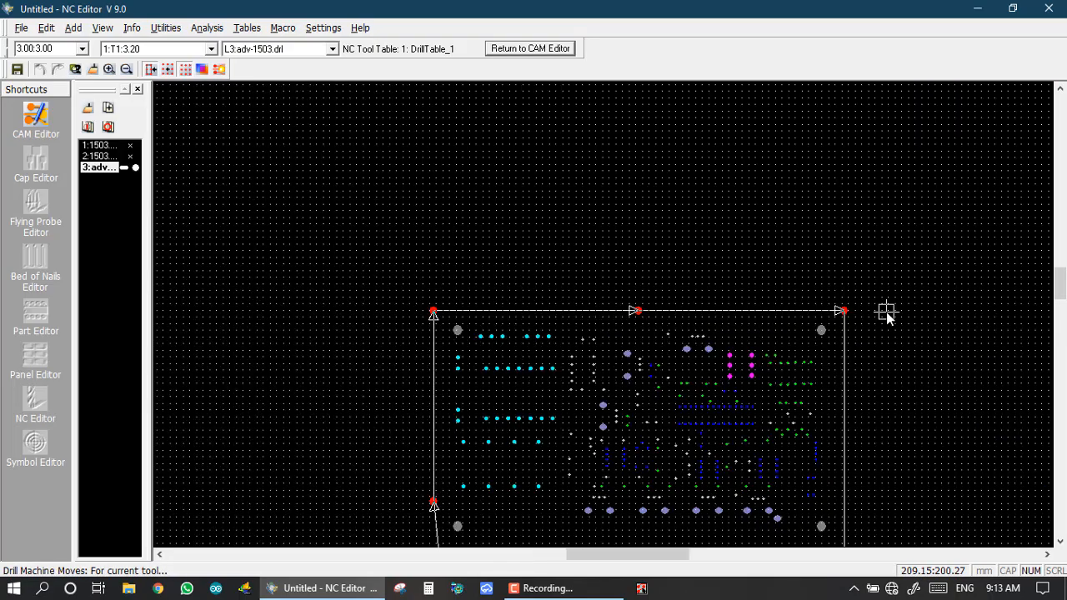
scroll(887, 312, "up", 1)
scroll(584, 346, "down", 1)
scroll(591, 367, "down", 1)
scroll(603, 422, "up", 1)
scroll(605, 376, "up", 1)
scroll(593, 341, "down", 2)
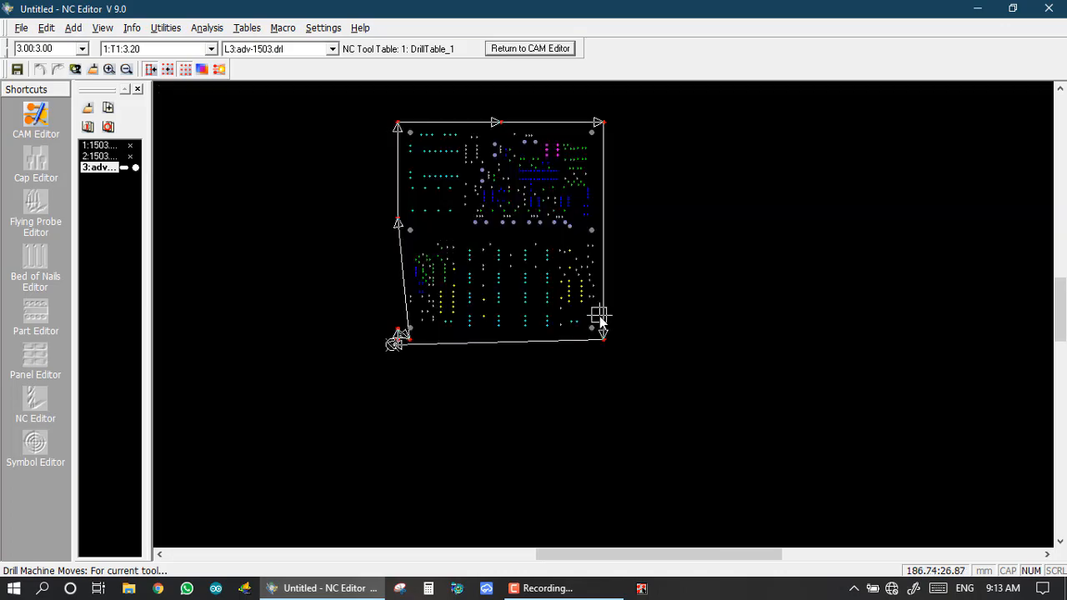
scroll(602, 313, "down", 1)
scroll(603, 312, "up", 2)
scroll(603, 311, "down", 2)
scroll(594, 310, "up", 1)
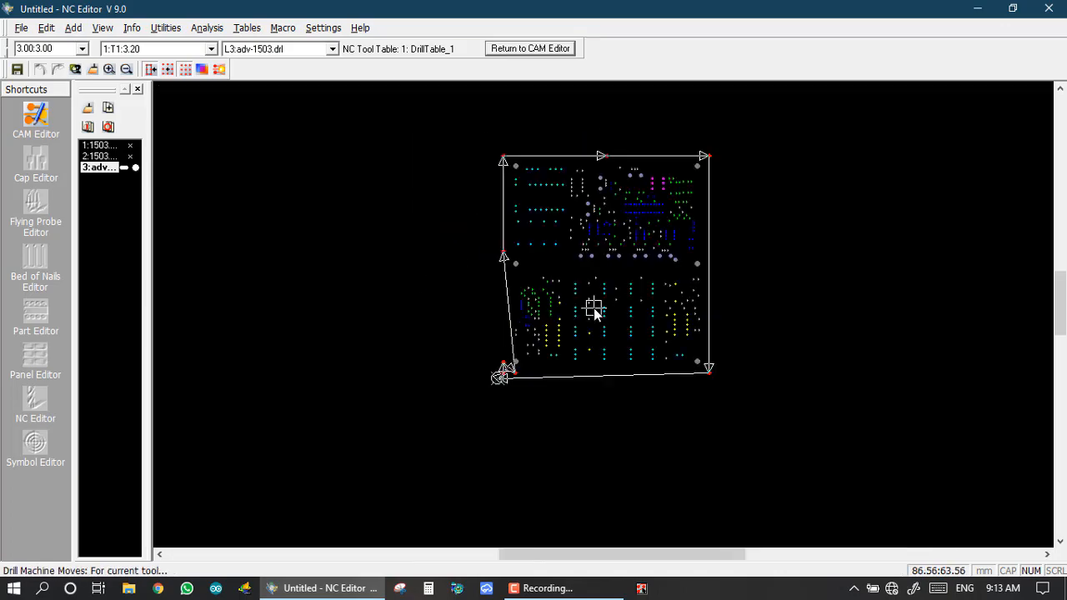
scroll(592, 312, "up", 2)
scroll(604, 315, "down", 2)
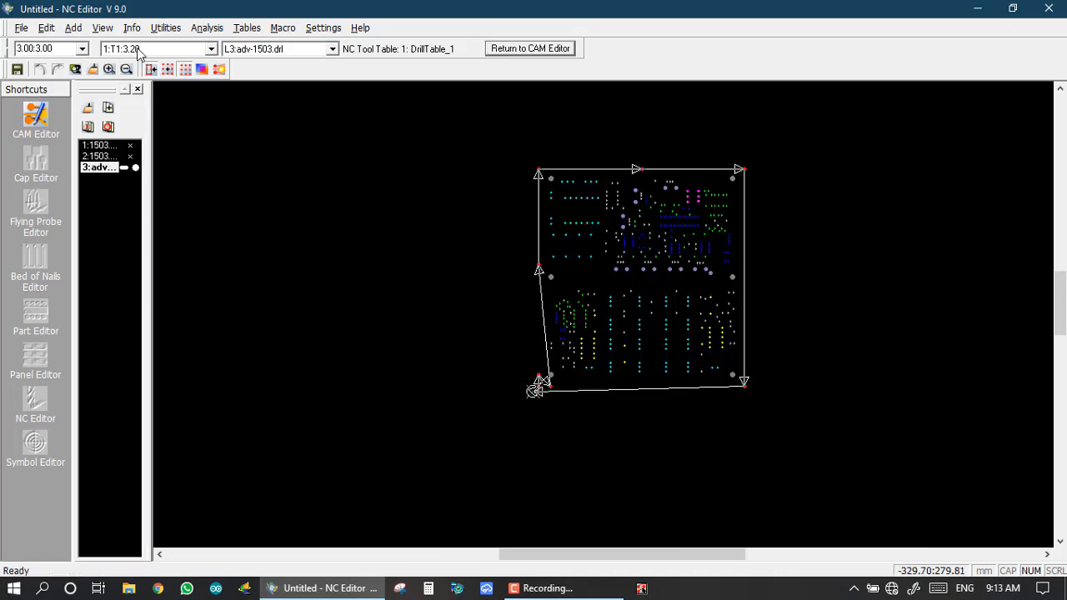
Sort the drill hits on layer L3:adv-1503.drl with the Closest sorting scheme.
left_click(166, 27)
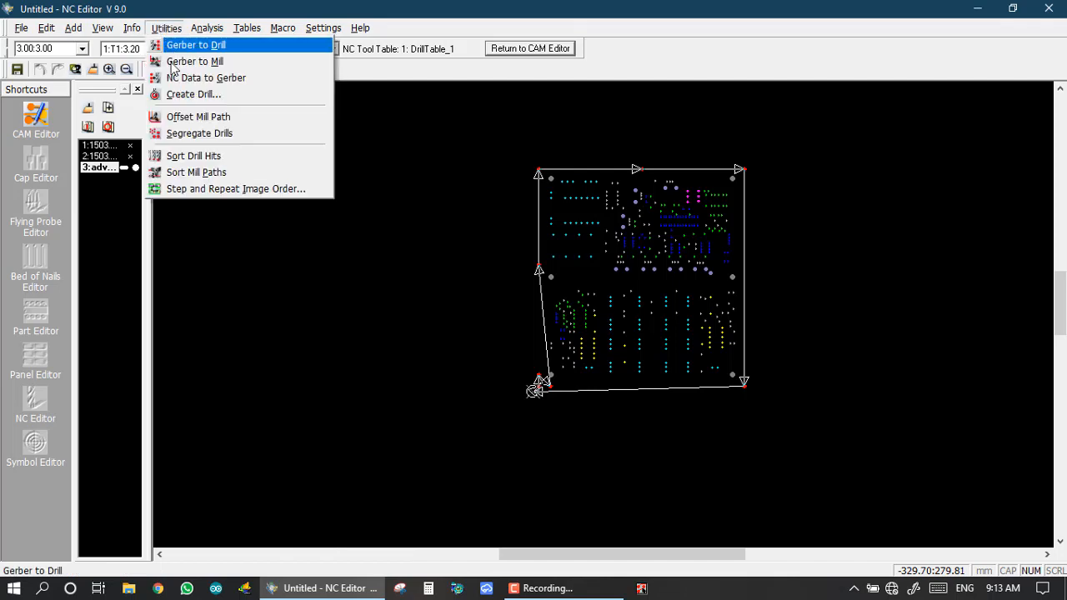
left_click(193, 157)
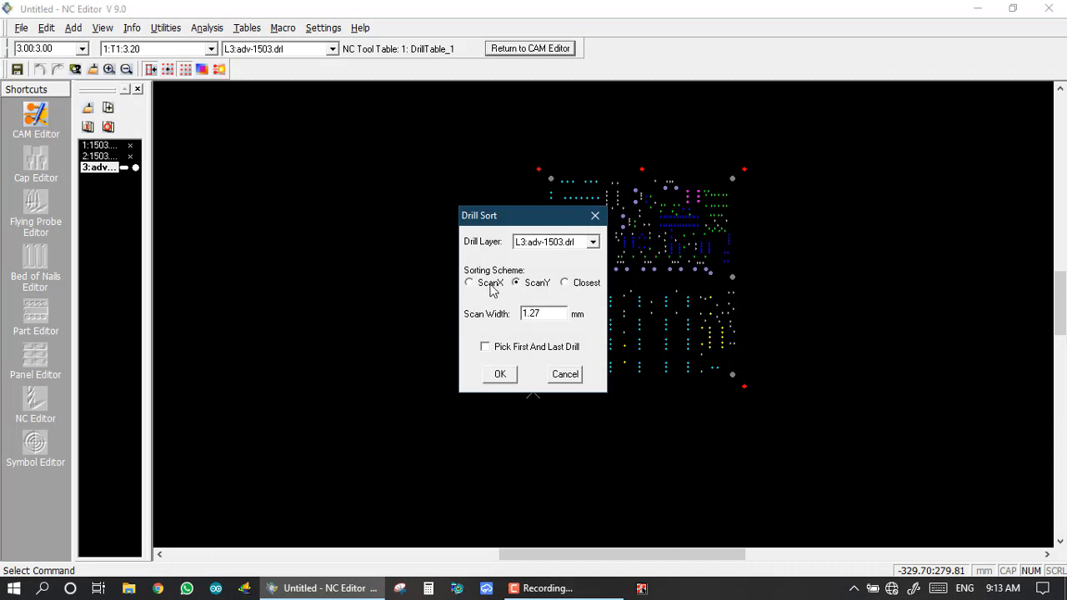
left_click(589, 285)
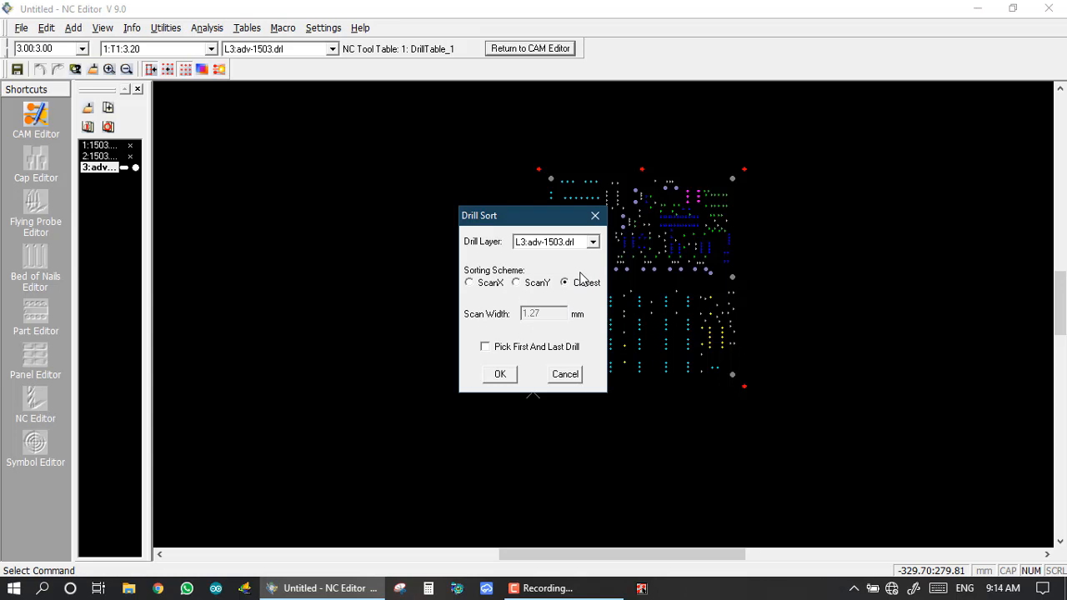
left_click(500, 374)
left_click(522, 341)
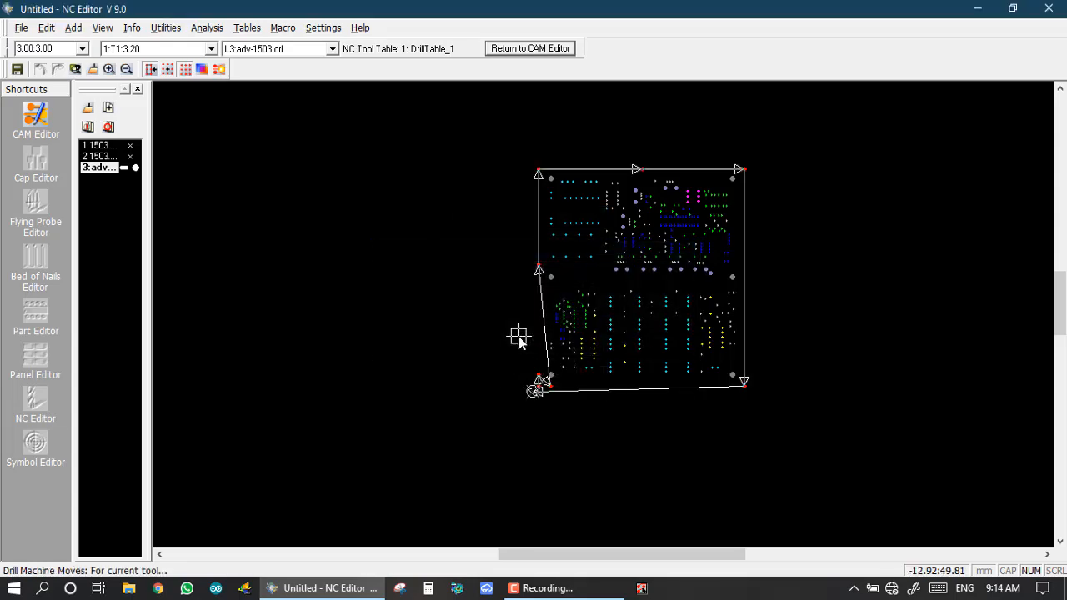
Inspect the 3.20 mm tool's drill machine moves resulting from the Closest sort, including the area near the origin.
scroll(588, 312, "down", 2)
scroll(598, 312, "up", 5)
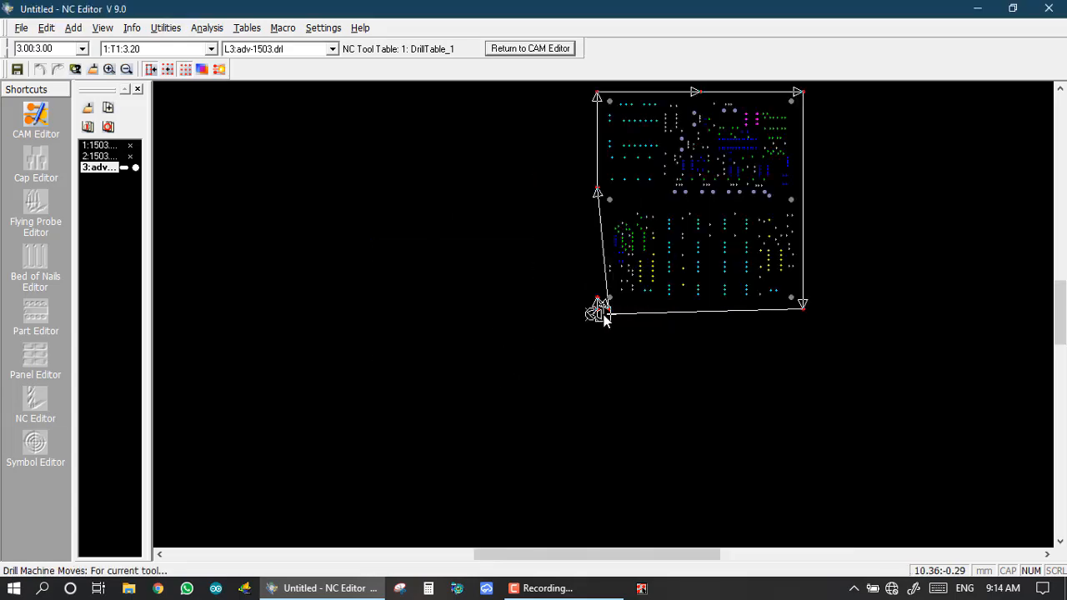
scroll(602, 315, "down", 2)
scroll(603, 317, "up", 4)
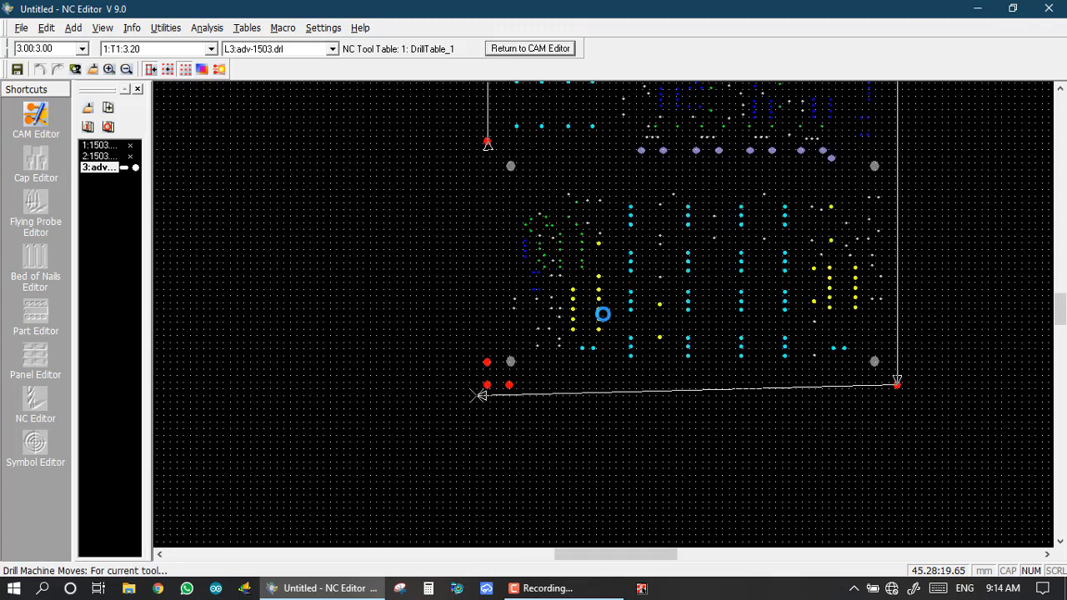
scroll(604, 315, "down", 2)
scroll(608, 313, "up", 5)
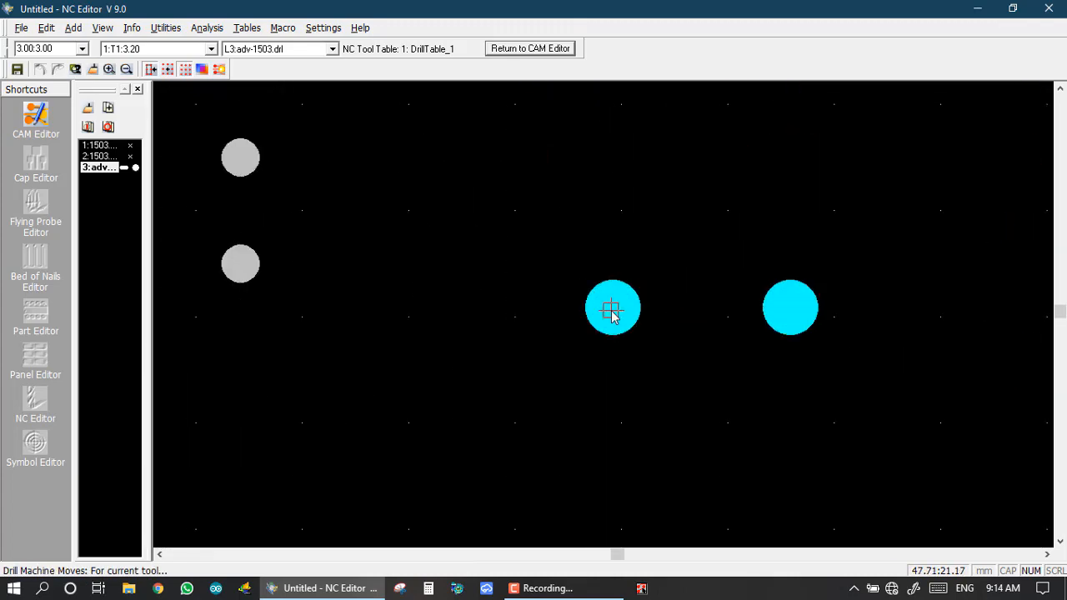
Show the drill machine moves of the 1.55 mm tool and examine the path from the origin to its first holes.
left_click(611, 310)
scroll(603, 312, "down", 2)
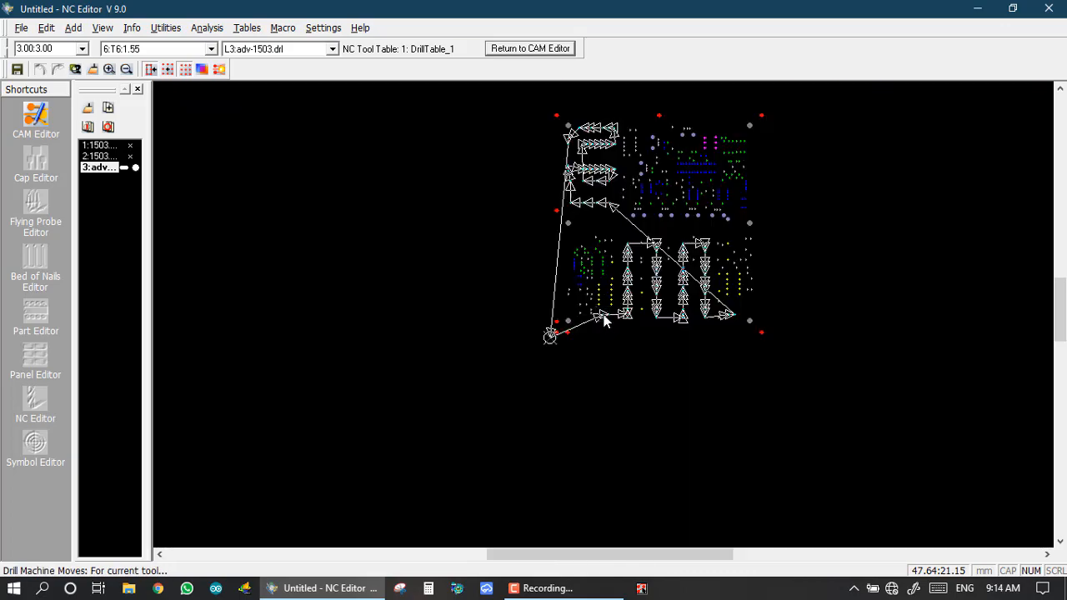
scroll(602, 316, "up", 1)
scroll(599, 320, "up", 2)
scroll(603, 314, "up", 2)
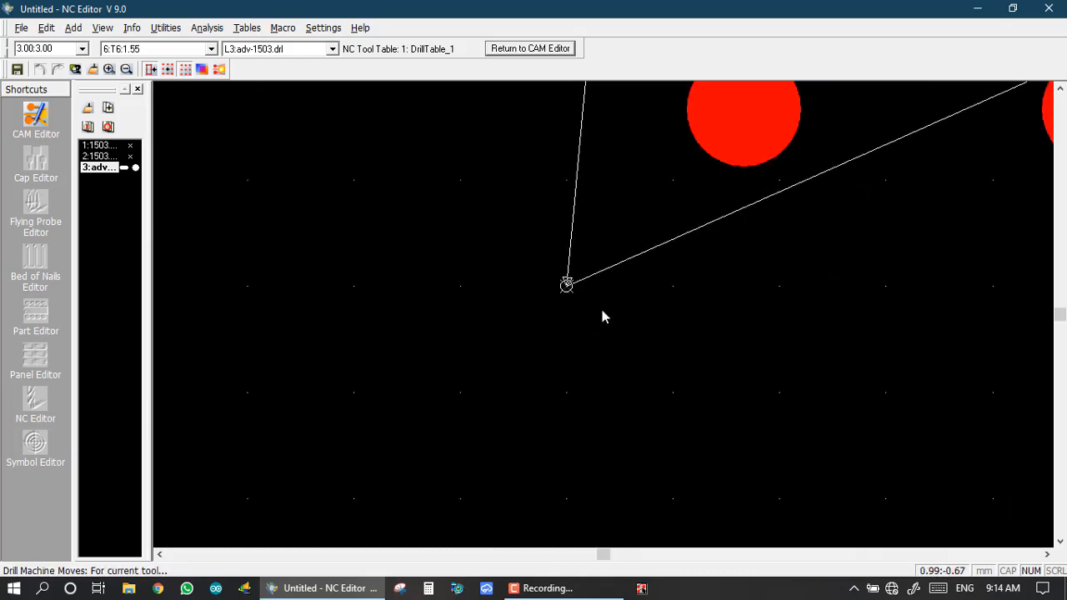
scroll(675, 286, "down", 2)
scroll(895, 208, "up", 1)
scroll(709, 255, "down", 1)
scroll(635, 286, "up", 1)
scroll(604, 314, "down", 1)
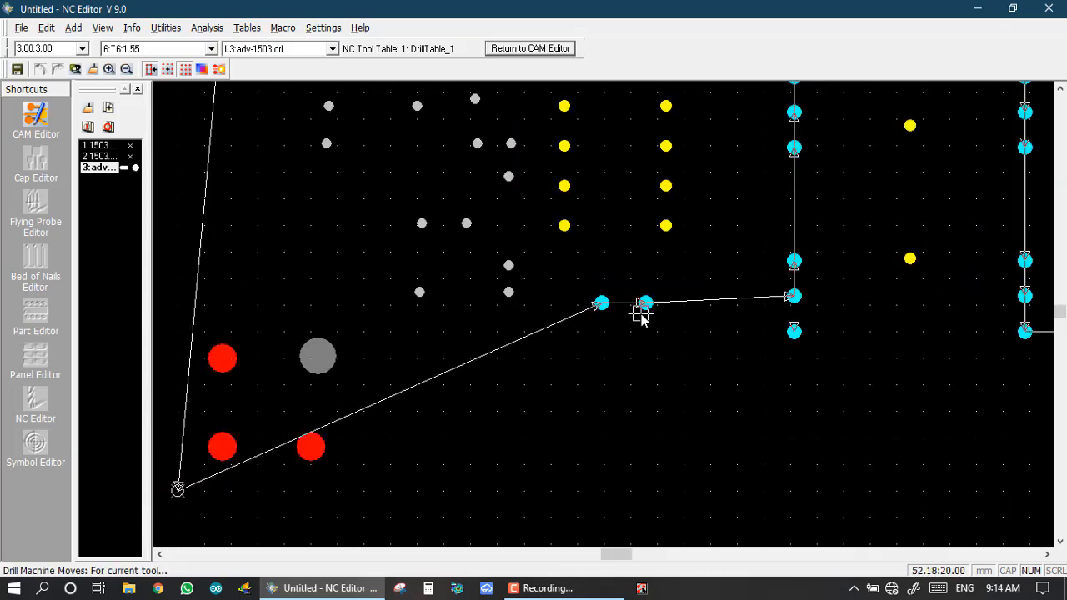
scroll(651, 310, "up", 1)
scroll(647, 320, "up", 1)
scroll(624, 308, "down", 1)
scroll(643, 308, "down", 1)
scroll(605, 312, "up", 1)
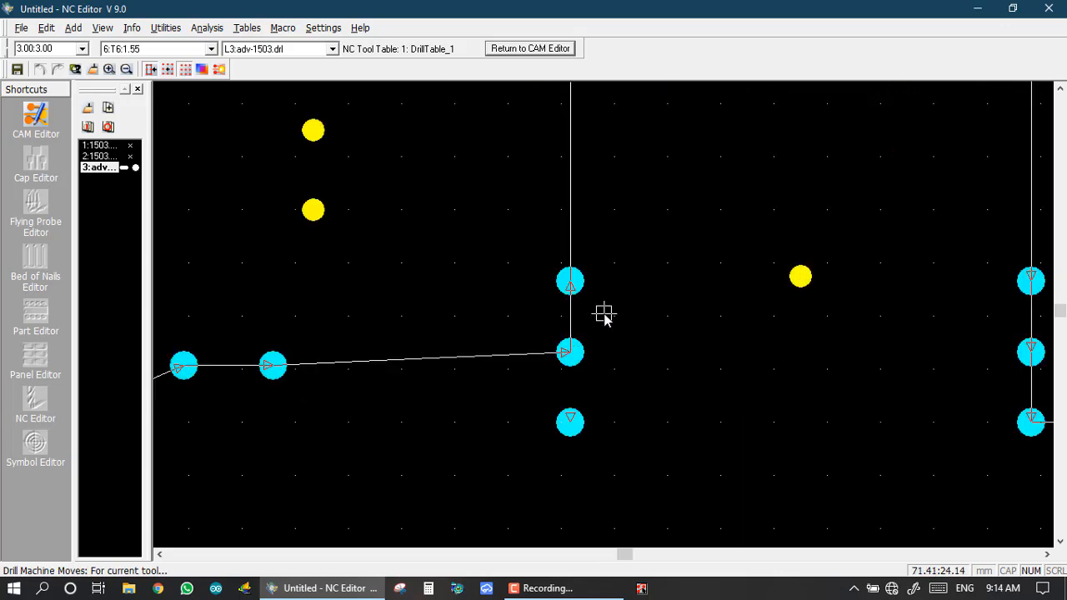
Follow the 1.55 mm tool's path through the vertical columns of holes in the lower half of the board.
scroll(600, 296, "up", 1)
scroll(596, 281, "down", 1)
scroll(597, 280, "down", 1)
scroll(603, 287, "up", 1)
scroll(604, 294, "down", 1)
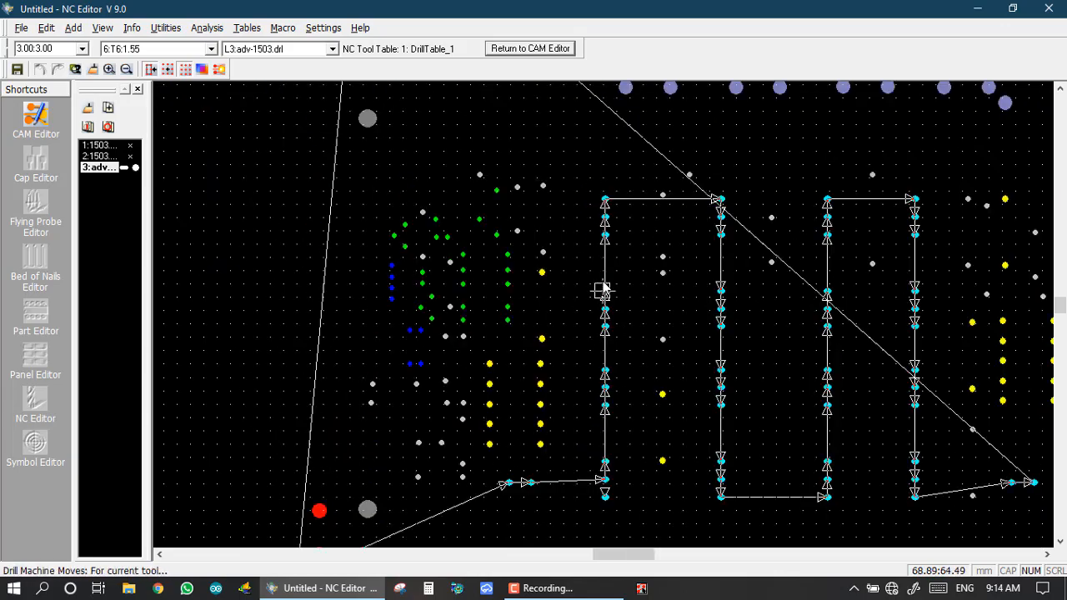
scroll(602, 290, "up", 1)
scroll(607, 283, "down", 1)
scroll(659, 305, "down", 1)
scroll(603, 312, "up", 1)
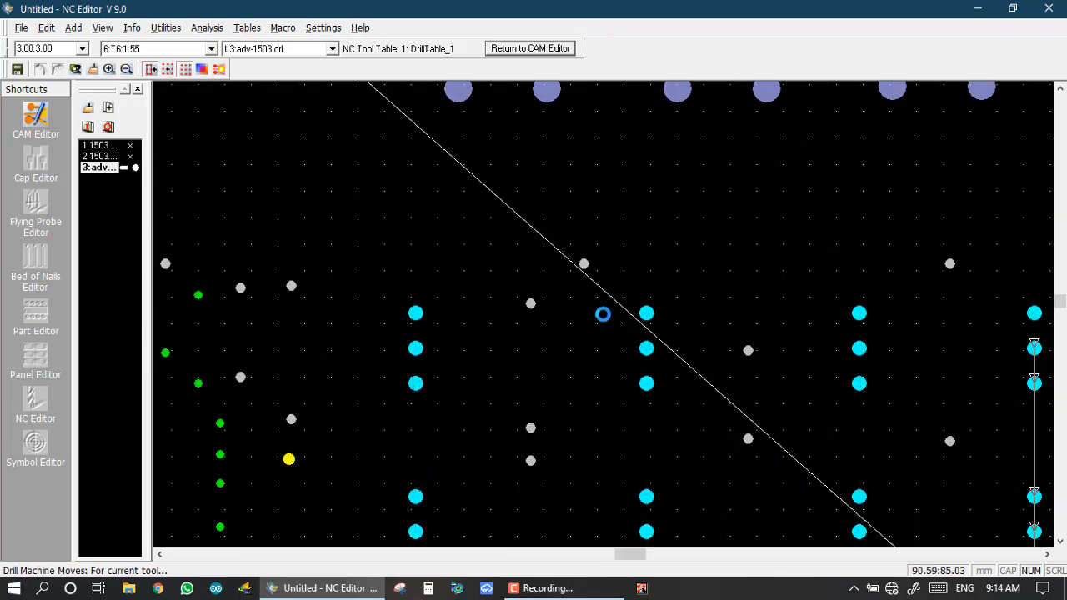
scroll(605, 317, "down", 1)
scroll(609, 323, "up", 1)
scroll(609, 327, "down", 1)
scroll(609, 333, "up", 1)
scroll(609, 342, "down", 1)
scroll(608, 356, "up", 1)
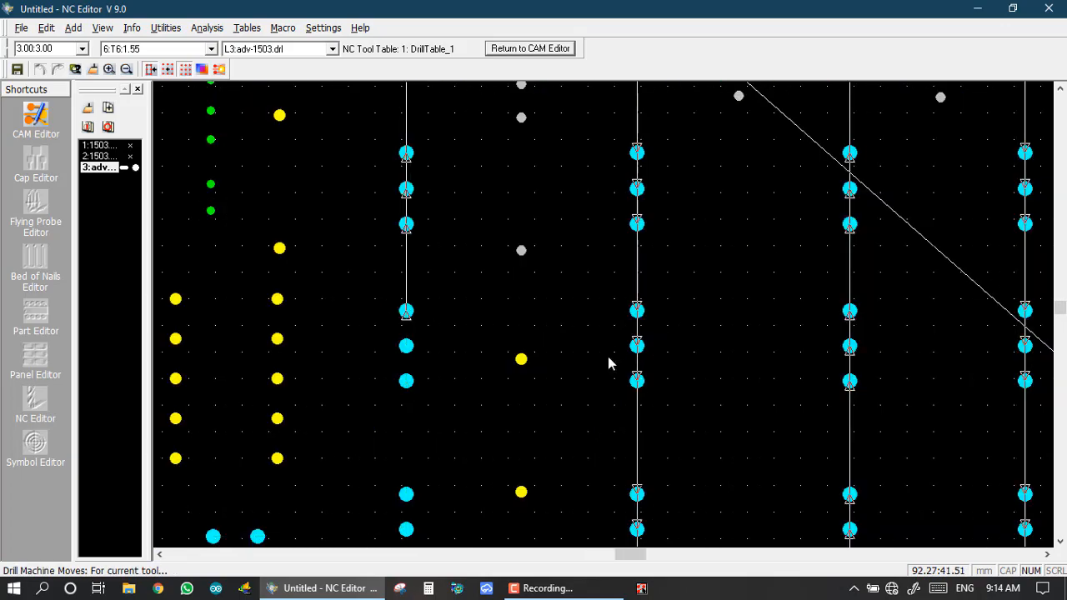
scroll(606, 333, "down", 2)
scroll(602, 314, "down", 2)
scroll(602, 307, "up", 2)
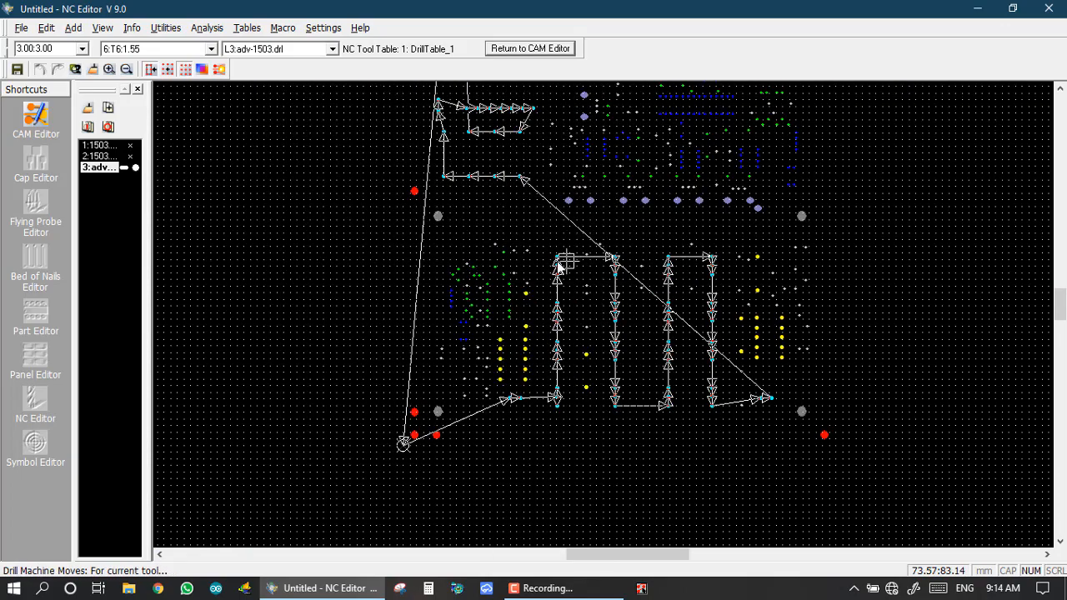
Compare the drill machine moves of the 0.90 mm, 1.25 mm and 1.05 mm tools over the whole board.
key("2")
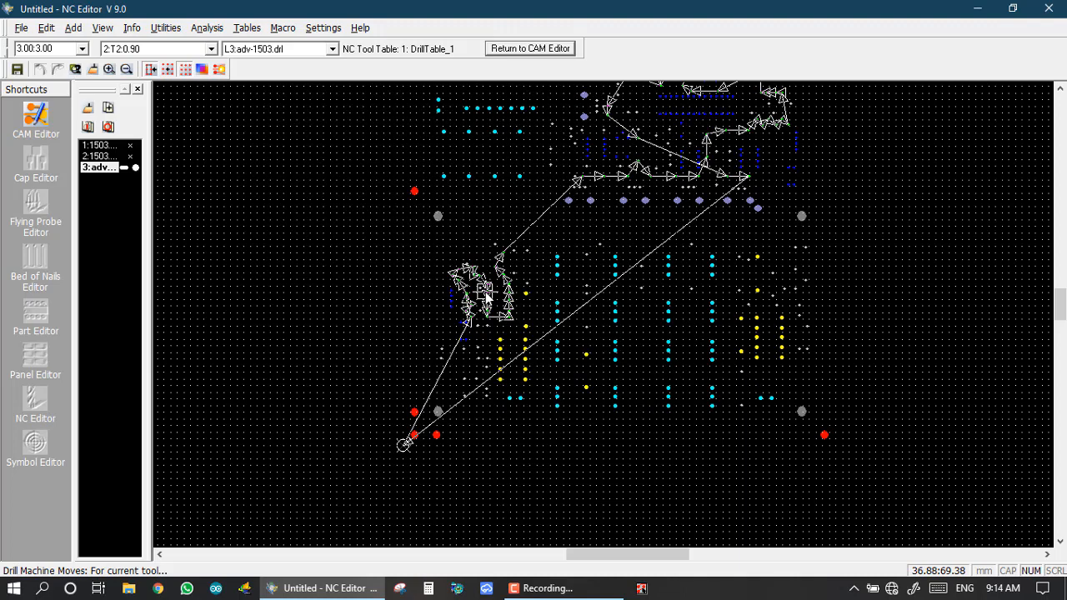
key("5")
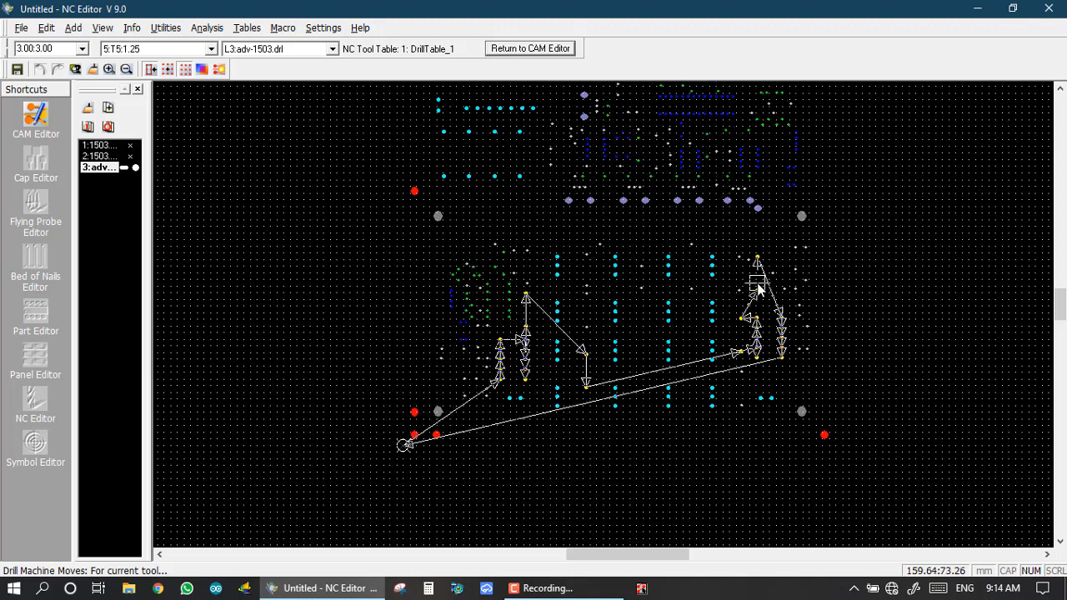
key("3")
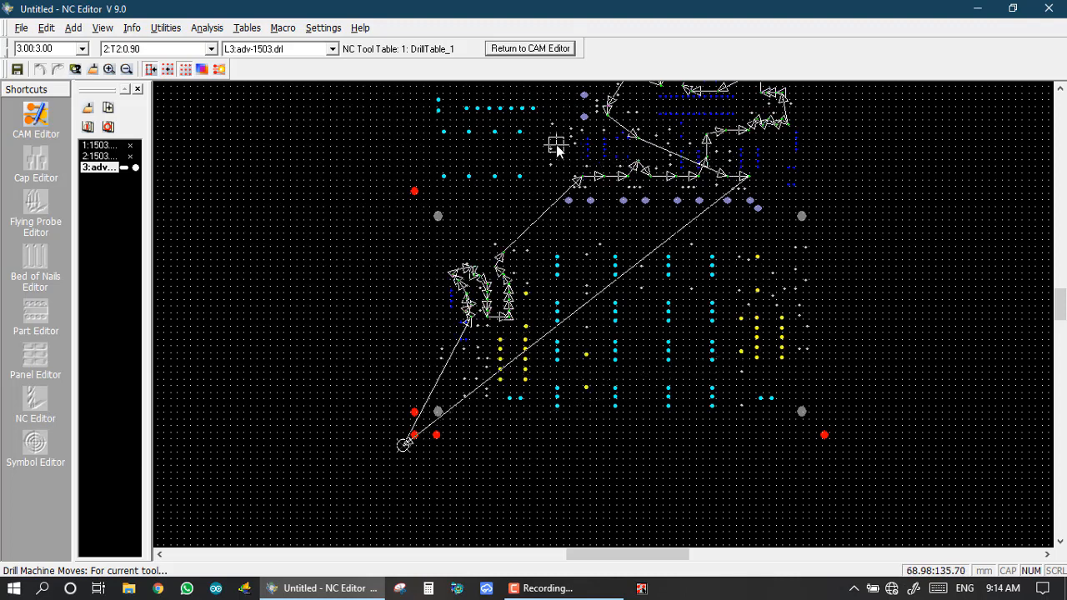
key("4")
scroll(543, 149, "down", 1)
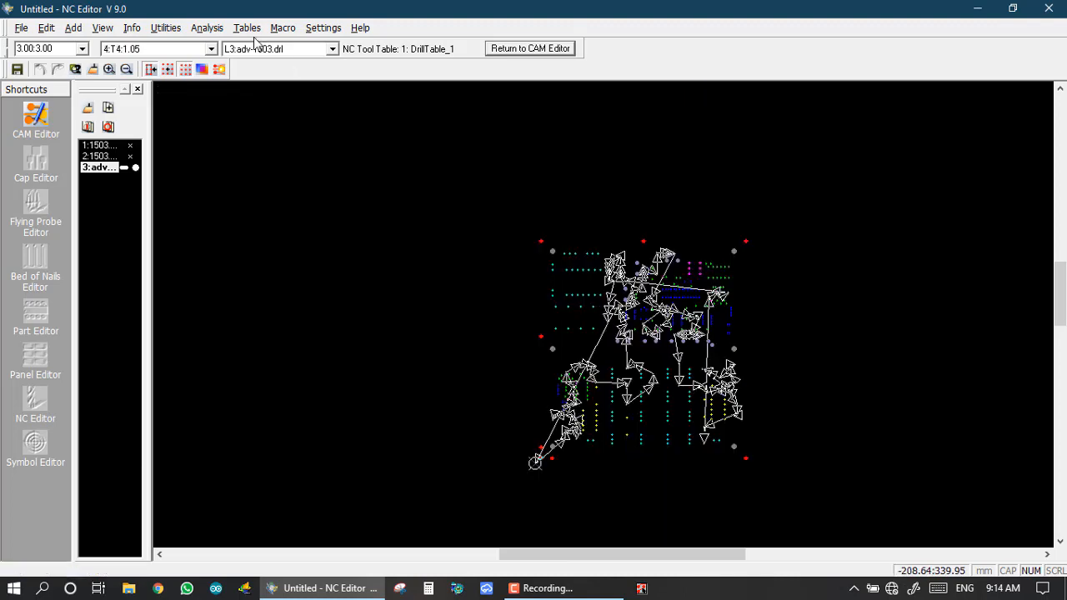
Run Sort Mill Paths and acknowledge its completion to show the mill machine moves.
left_click(187, 68)
left_click(166, 27)
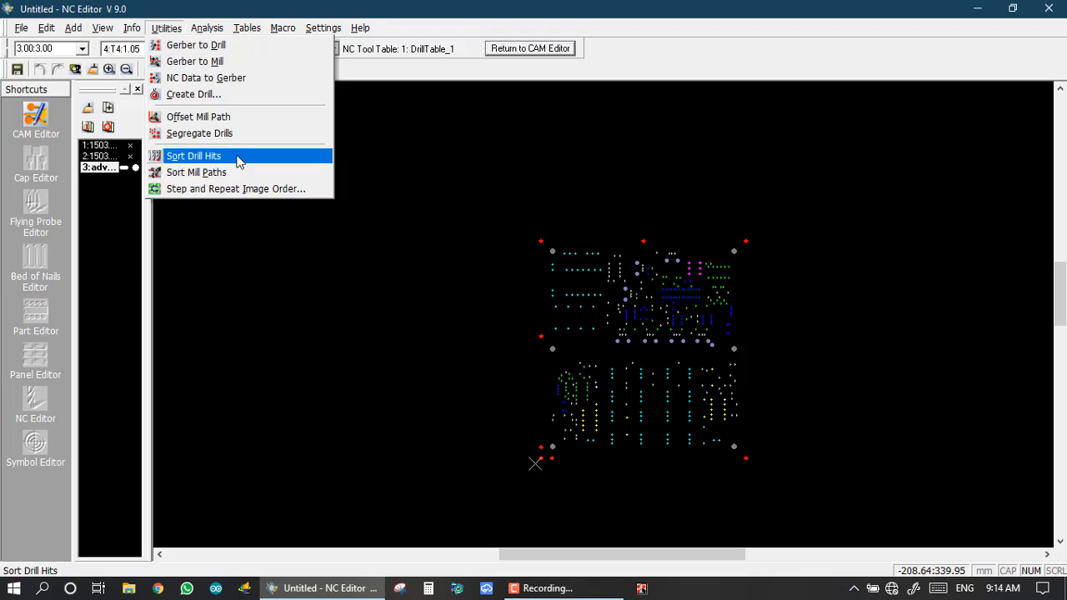
left_click(200, 173)
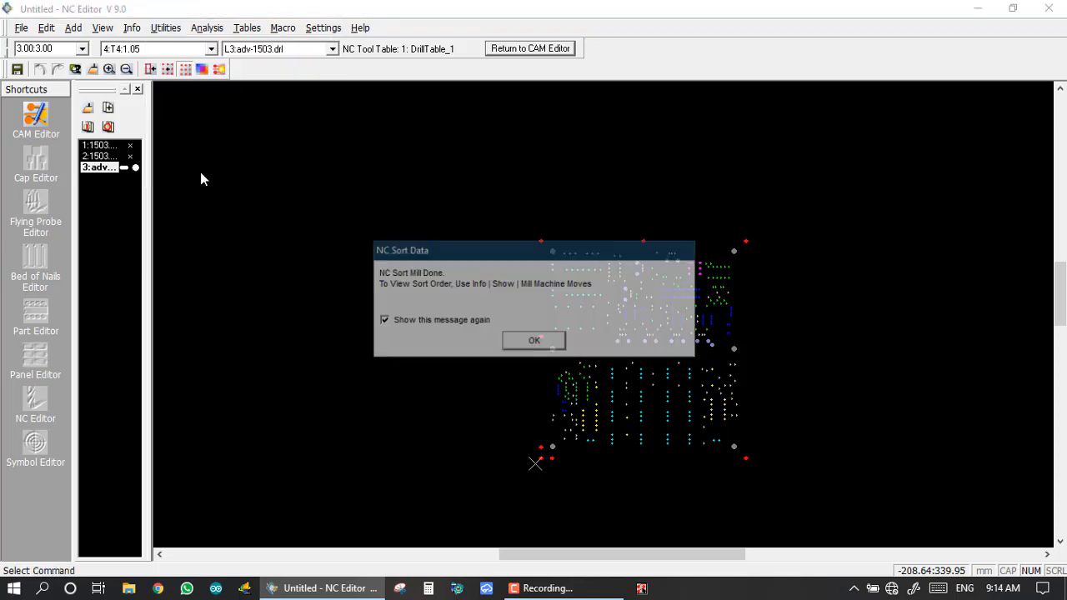
left_click(534, 342)
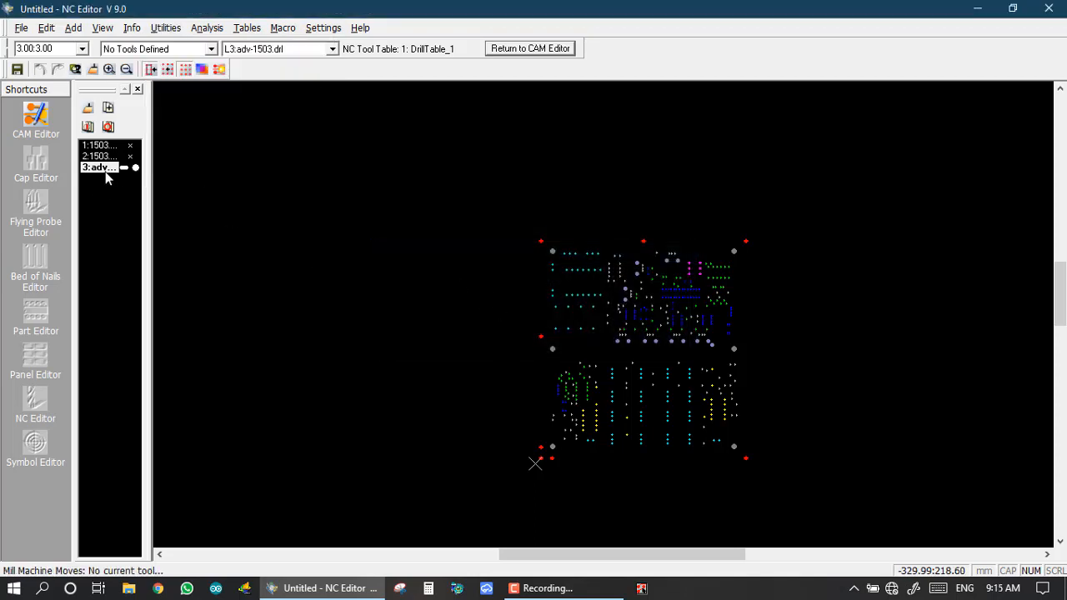
Display only layer L1:1503.c01 and inspect its copper traces.
left_click(100, 147)
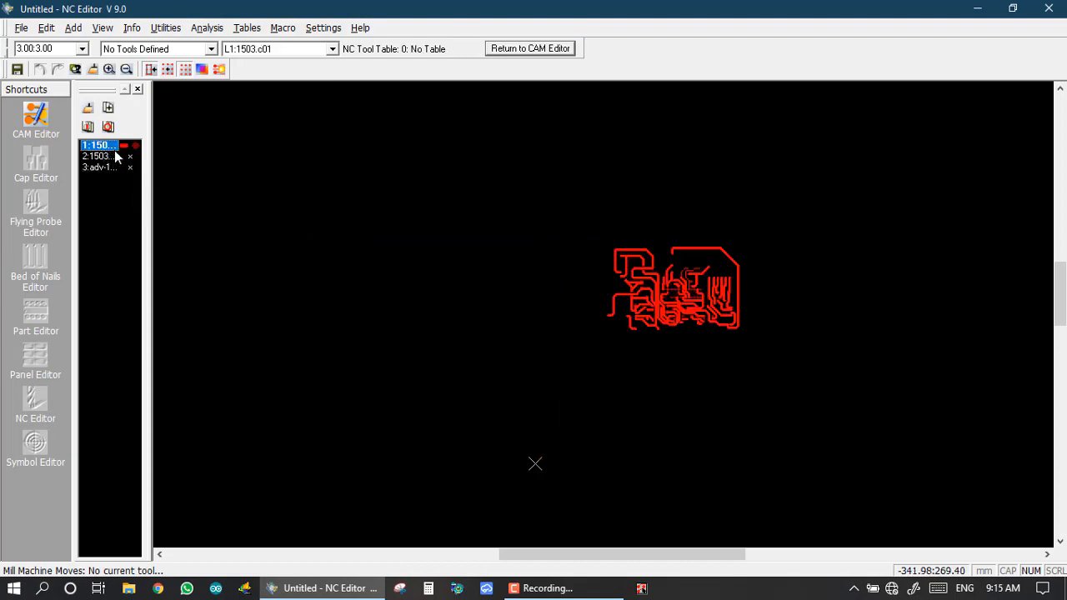
scroll(614, 331, "up", 4)
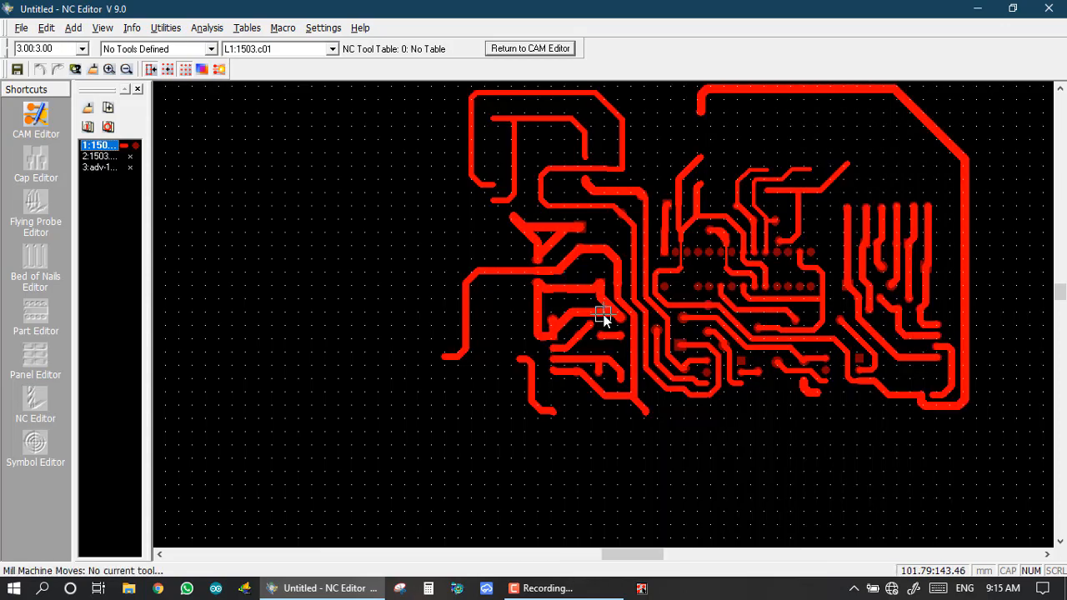
scroll(604, 317, "down", 2)
Convert L1:1503.c01 from Gerber to NC mill on a new layer with a new tool table, using tool T1:2.00 without compensation for all remaining paths.
left_click(166, 27)
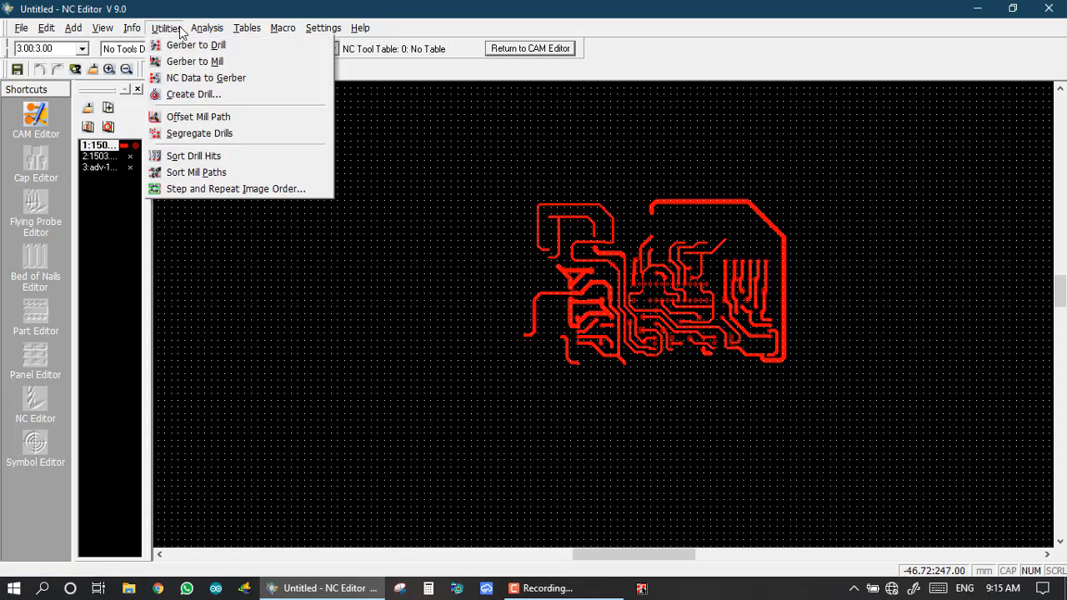
left_click(179, 61)
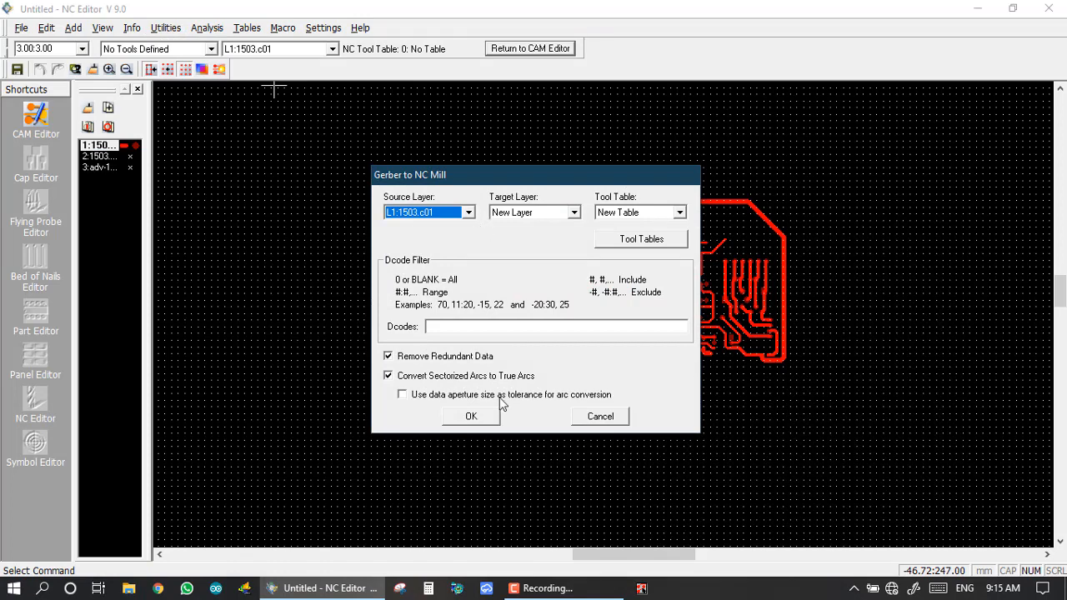
left_click(471, 417)
left_click(556, 340)
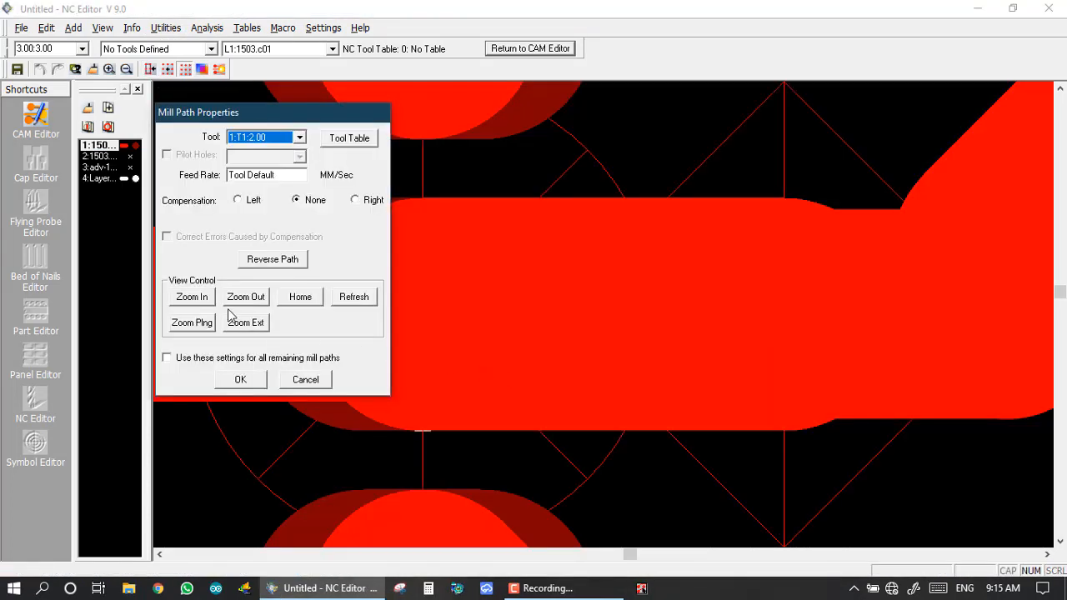
left_click(167, 357)
left_click(253, 380)
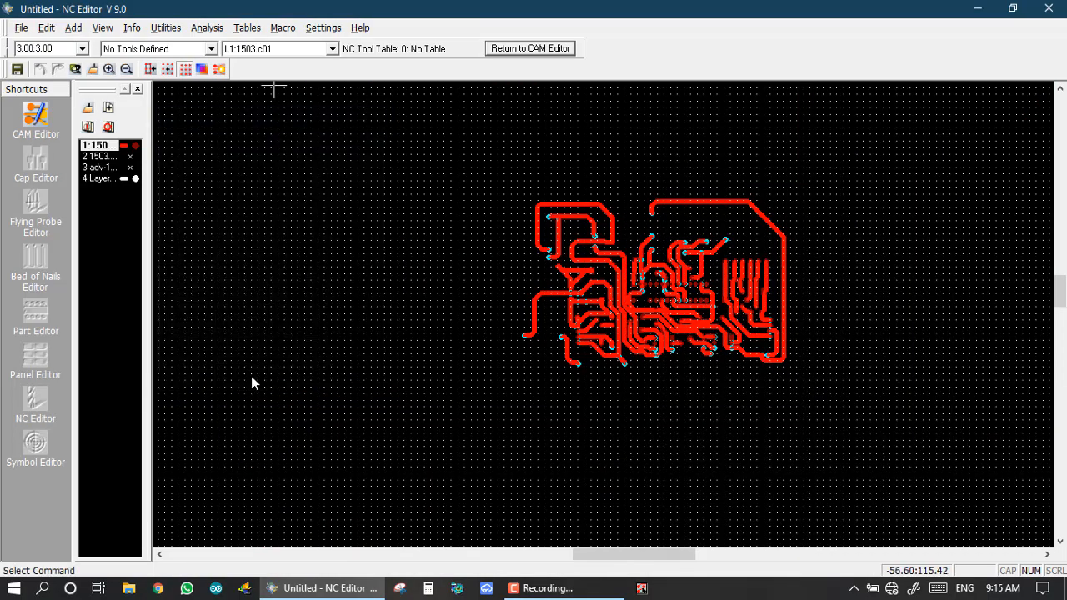
Inspect the new mill path start and end markers over the copper traces across the whole board.
scroll(221, 345, "down", 1)
scroll(800, 307, "up", 1)
left_click(600, 313)
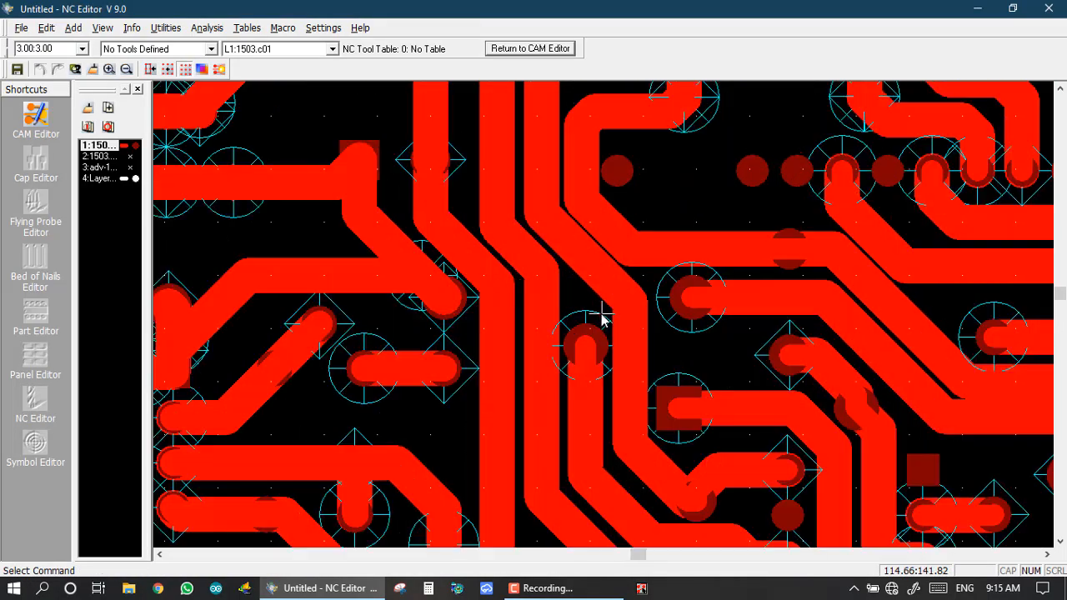
scroll(598, 308, "down", 2)
scroll(600, 311, "up", 2)
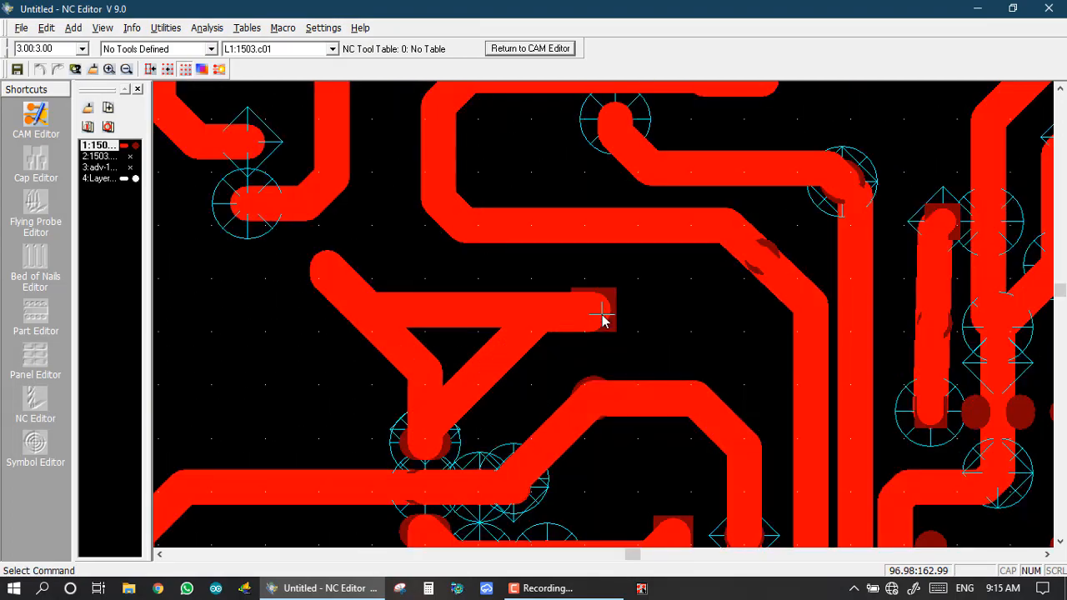
scroll(602, 315, "down", 3)
scroll(602, 314, "up", 4)
scroll(601, 314, "down", 4)
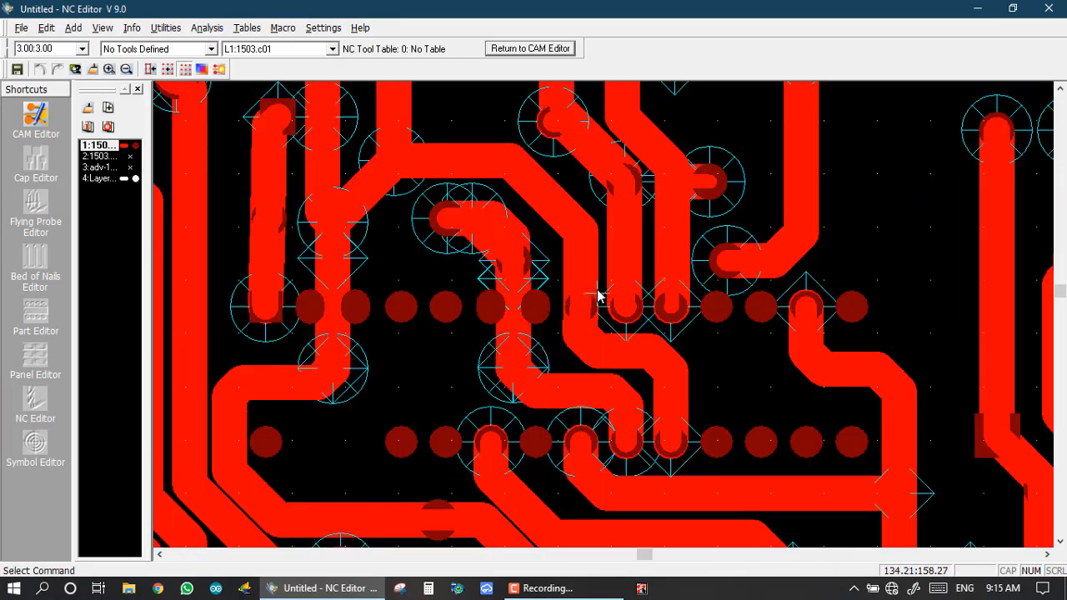
Try to run Sort Mill Paths with L1:1503.c01 as the active layer, and dismiss the message.
left_click(170, 30)
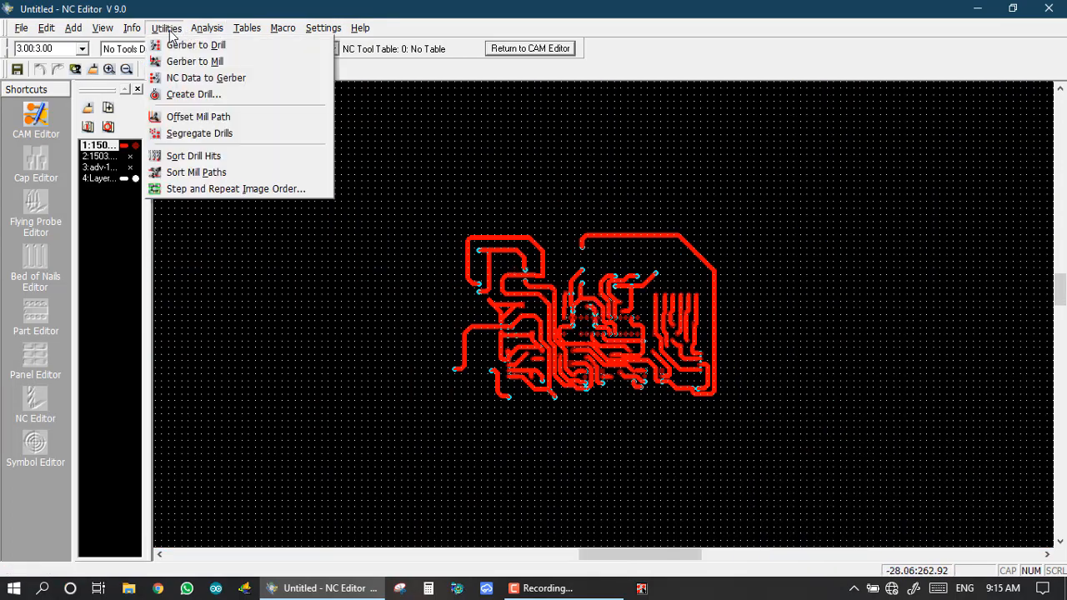
left_click(191, 177)
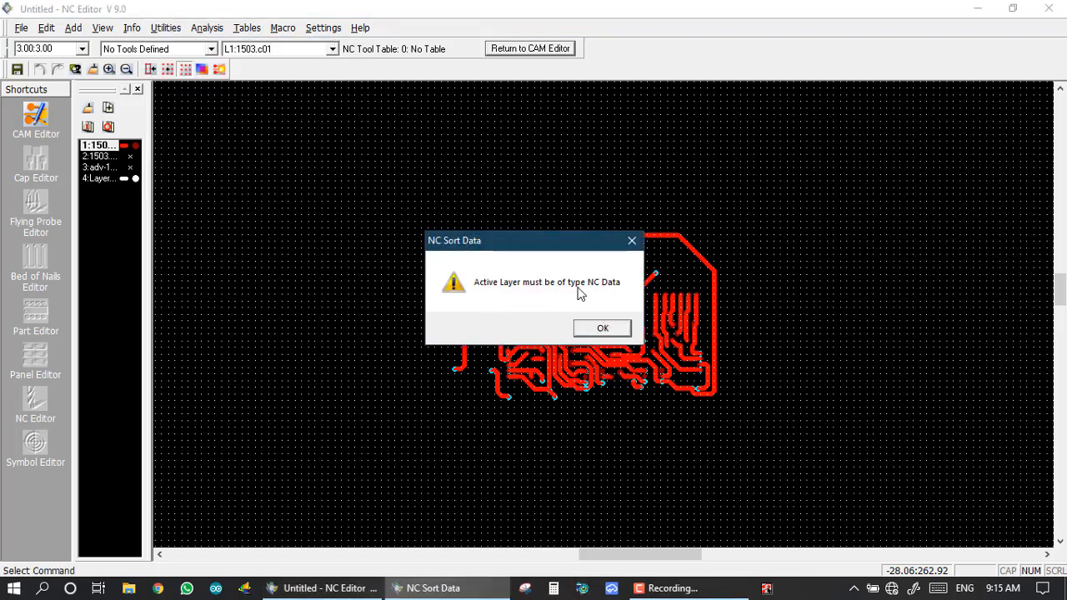
left_click(603, 328)
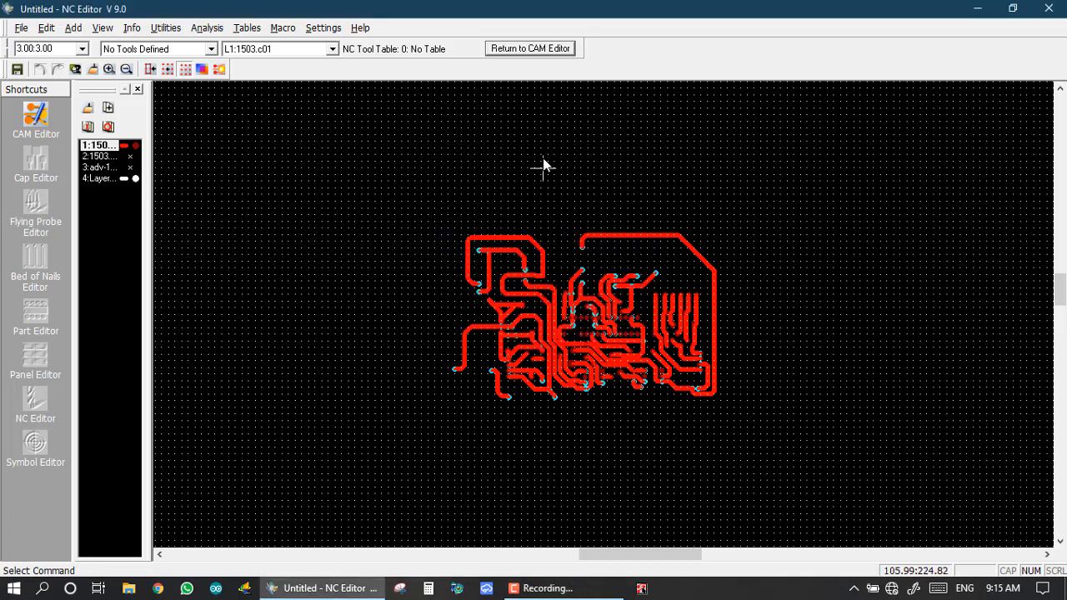
Examine the trace ends and mill path markers in several areas of the board, from overview to close-up.
scroll(506, 304, "down", 1)
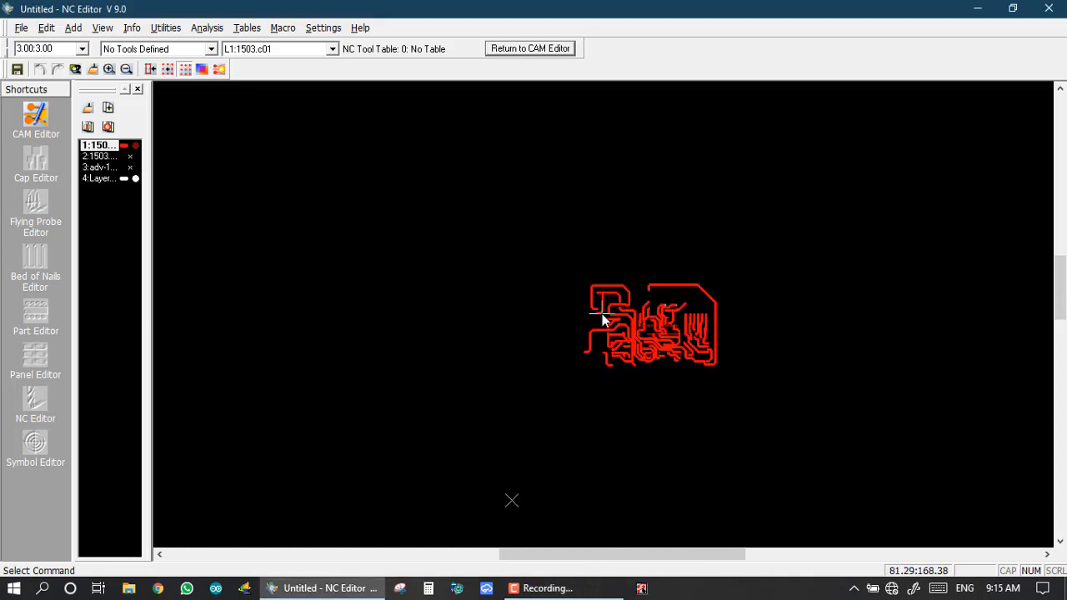
scroll(602, 314, "up", 1)
scroll(604, 319, "up", 4)
scroll(603, 318, "down", 2)
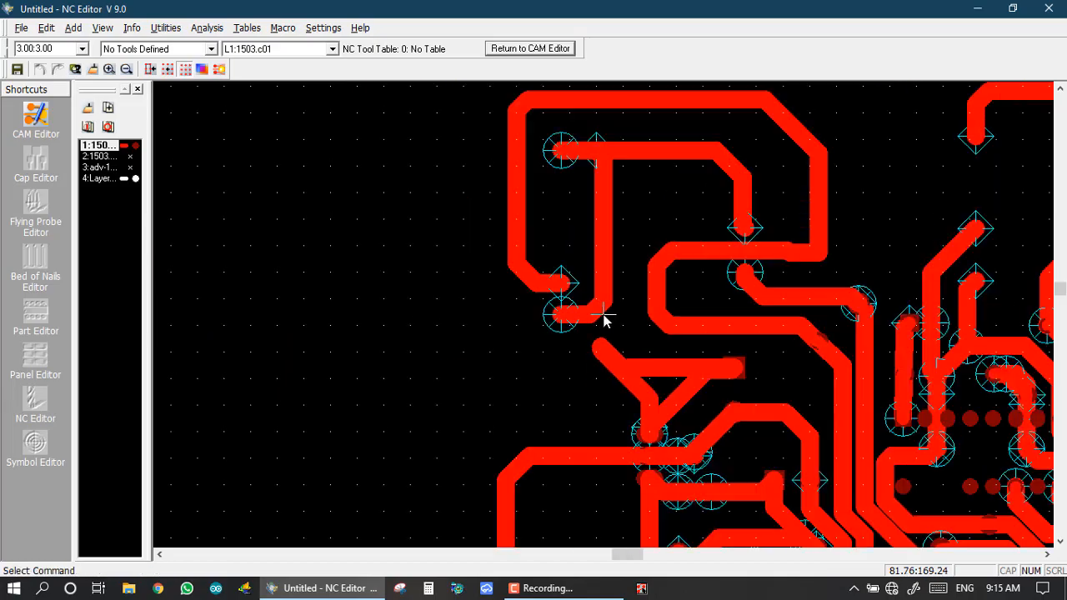
scroll(607, 317, "up", 2)
scroll(604, 319, "down", 4)
scroll(600, 350, "up", 4)
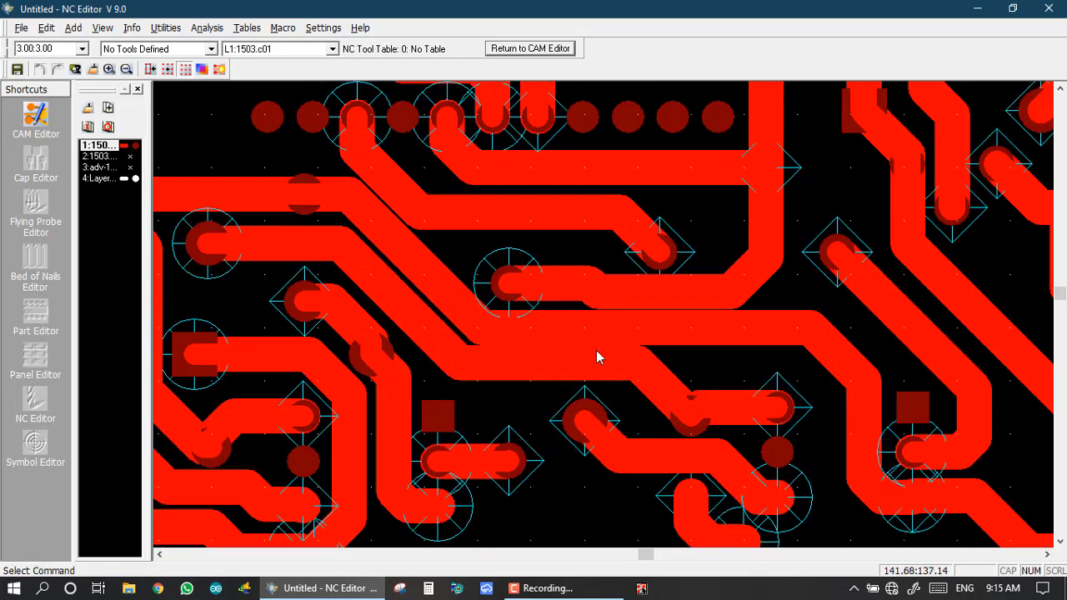
scroll(603, 318, "down", 2)
scroll(608, 317, "up", 3)
scroll(578, 311, "down", 4)
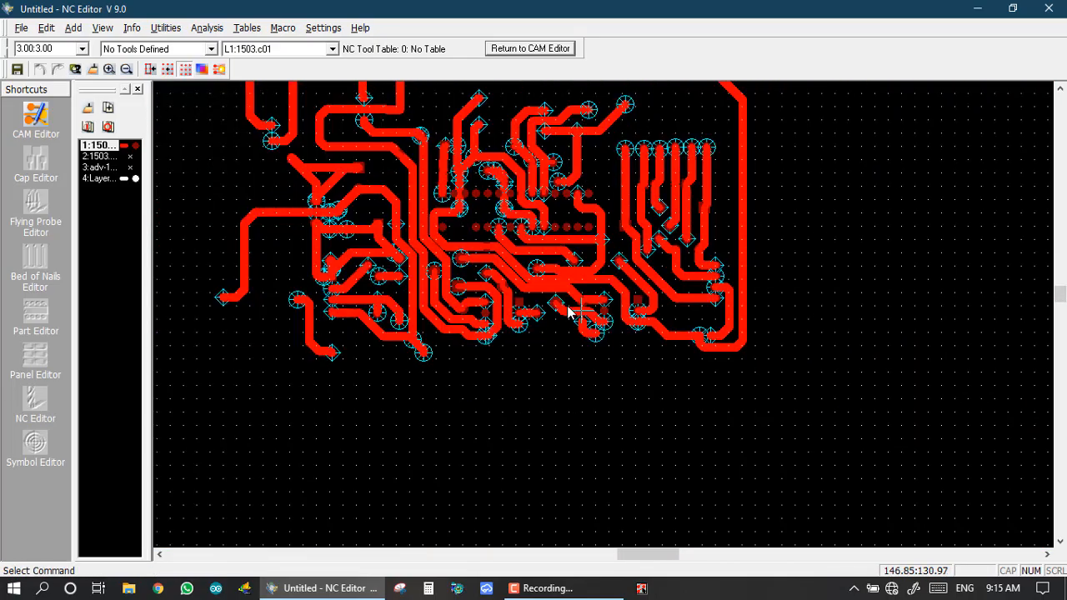
scroll(565, 318, "up", 3)
scroll(557, 318, "down", 4)
scroll(602, 317, "up", 4)
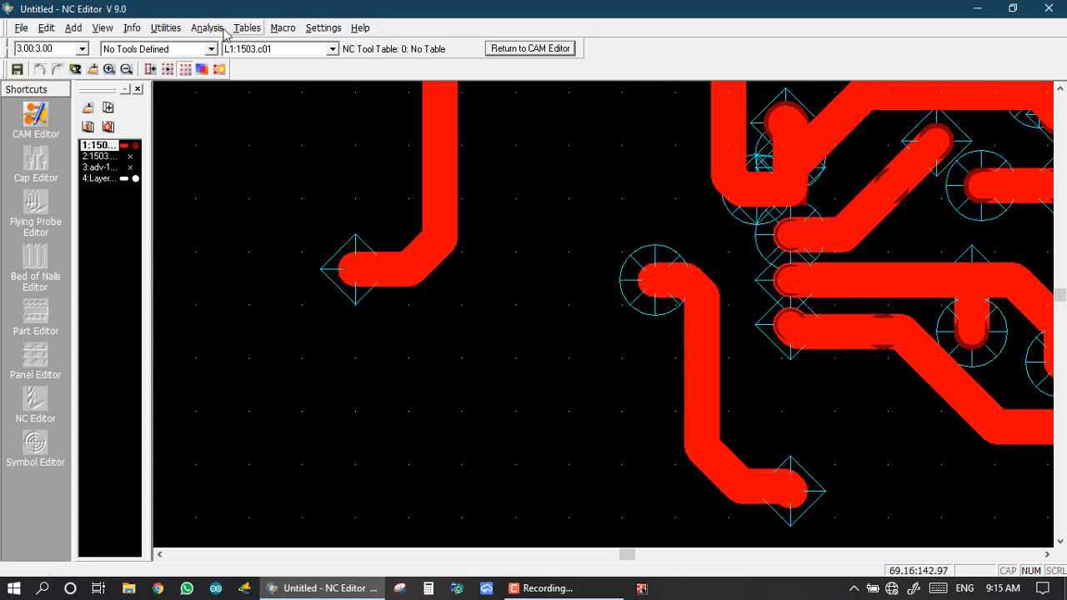
Retry Sort Mill Paths on the active Gerber layer L1:1503.c01 and close the message.
left_click(165, 28)
left_click(204, 170)
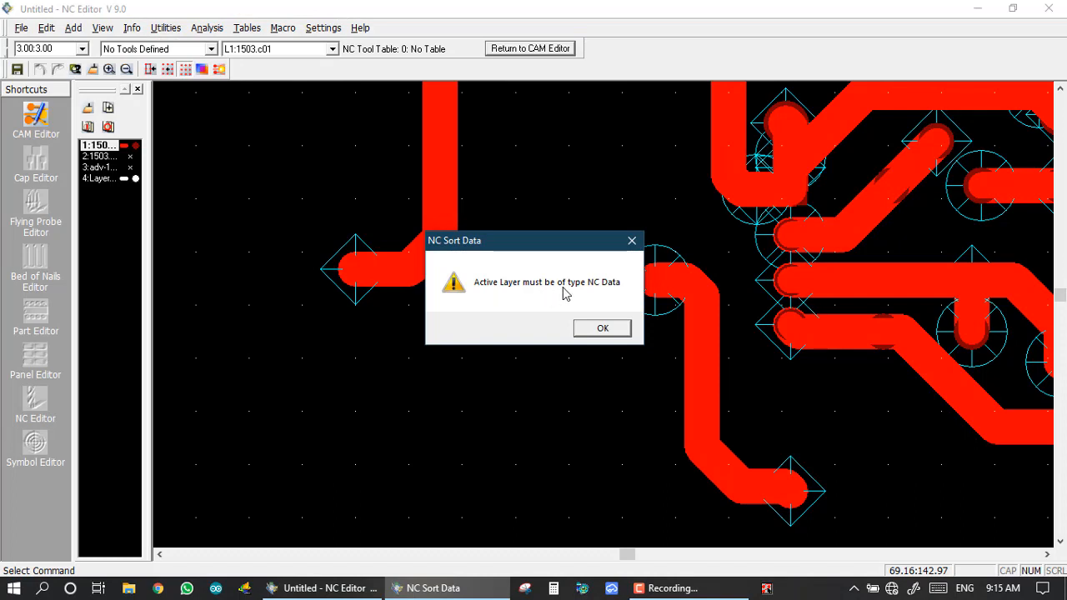
left_click(600, 327)
Make L4:Layer_4 the active and only displayed layer, then sort its mill paths and acknowledge completion to show the machine moves.
left_click(99, 179)
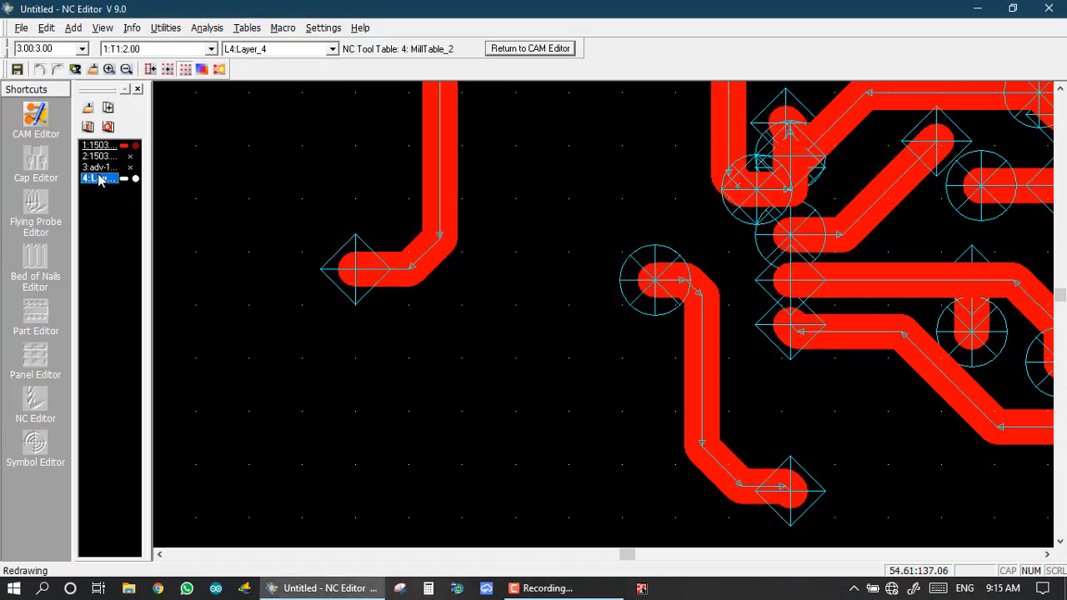
scroll(602, 321, "down", 4)
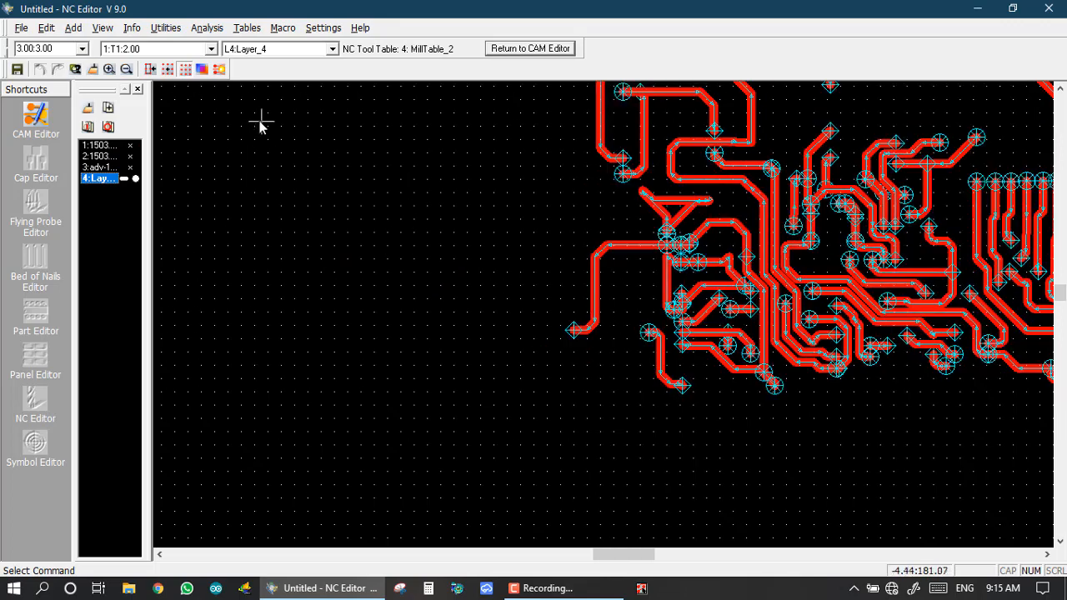
left_click(166, 27)
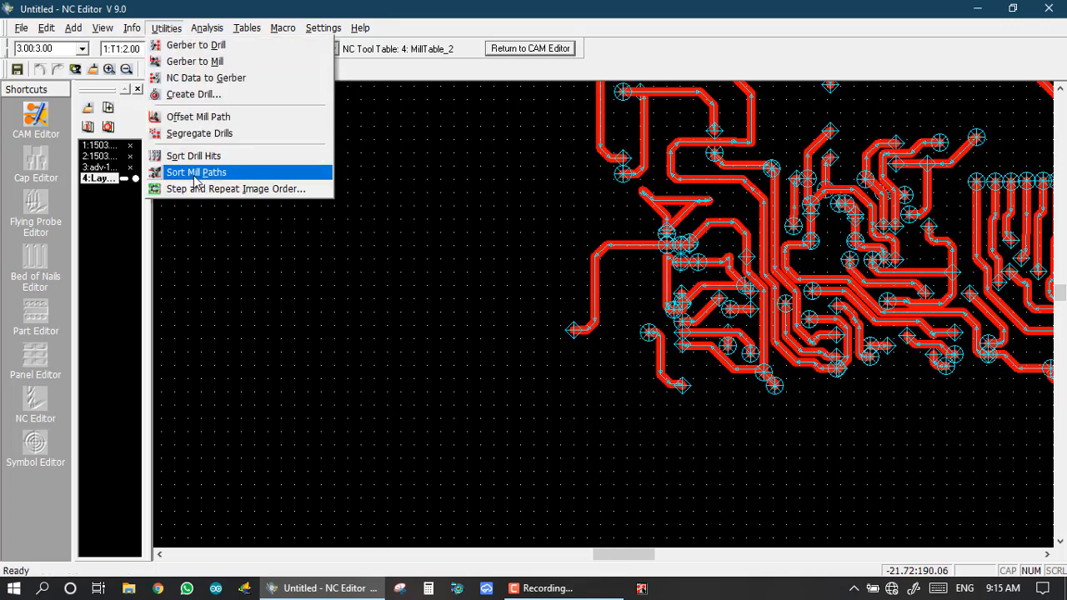
left_click(196, 171)
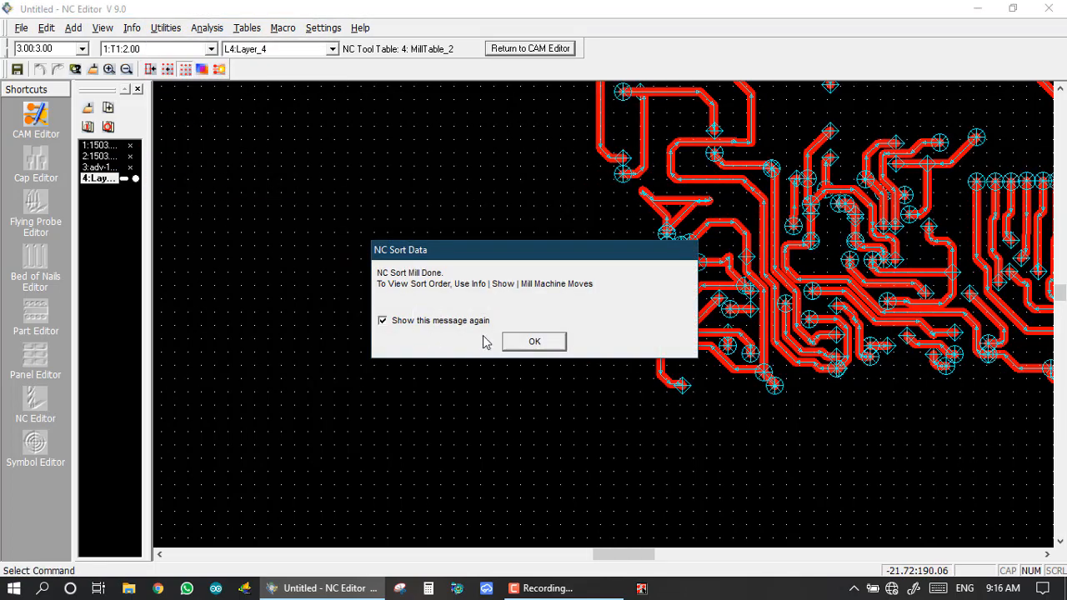
left_click(534, 343)
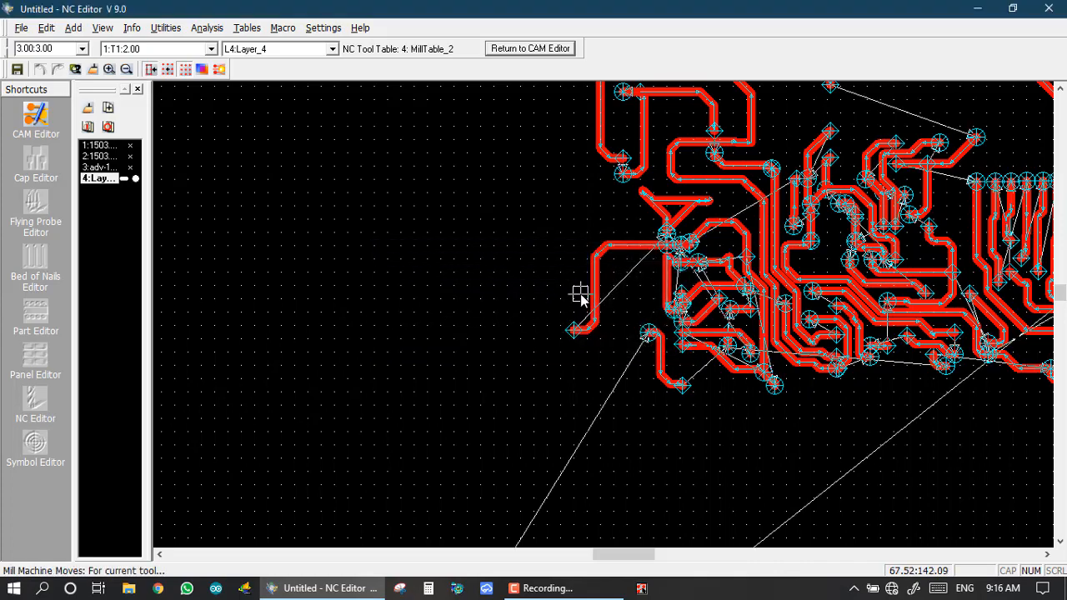
Trace the mill machine moves of tool T1:2.00 from their origin point to the paths across the board.
scroll(584, 308, "down", 2)
scroll(572, 338, "up", 6)
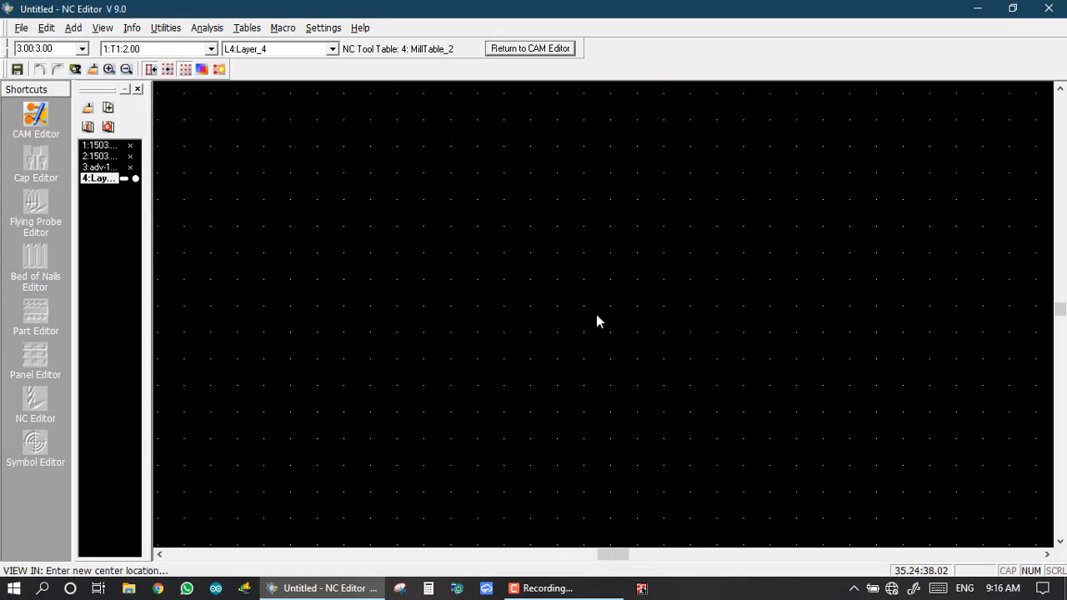
scroll(558, 357, "down", 1)
scroll(572, 405, "up", 3)
scroll(609, 275, "down", 1)
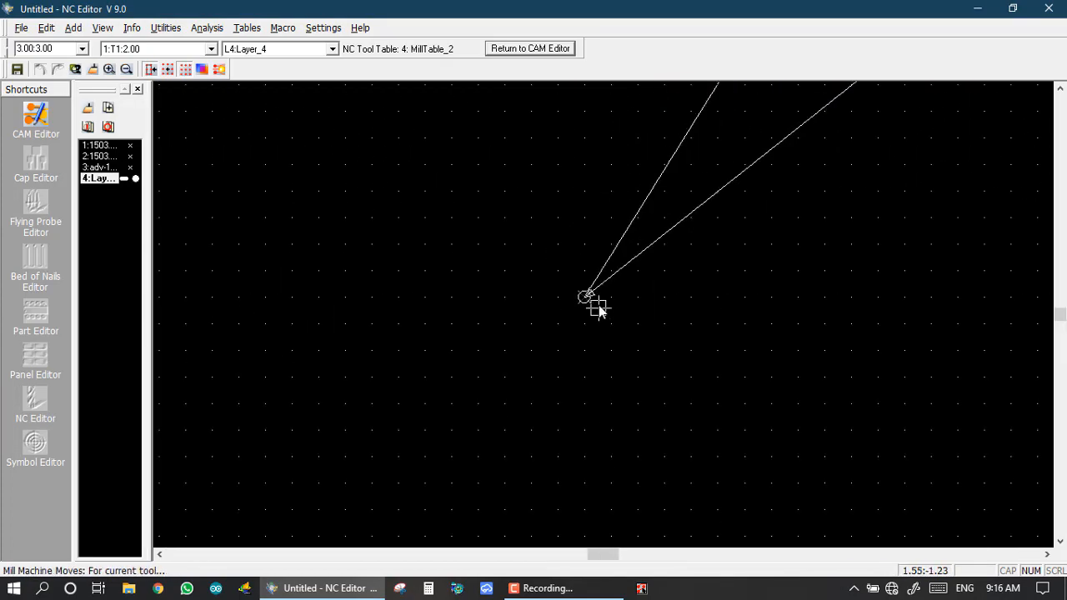
scroll(650, 108, "up", 1)
scroll(605, 305, "down", 2)
scroll(644, 238, "up", 2)
scroll(603, 309, "down", 3)
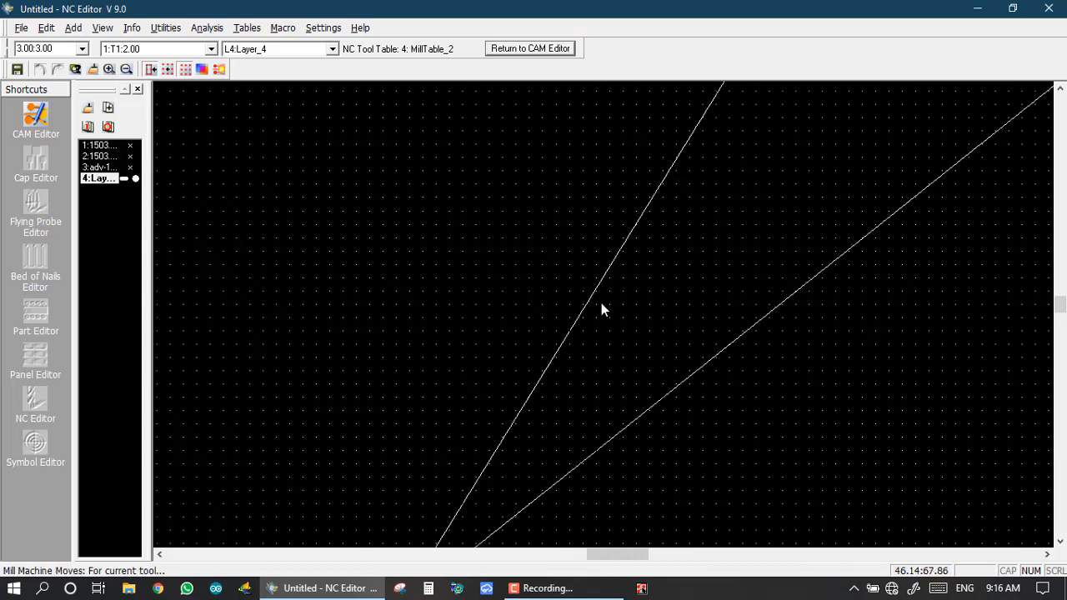
scroll(693, 142, "up", 1)
scroll(609, 334, "up", 3)
scroll(656, 319, "down", 2)
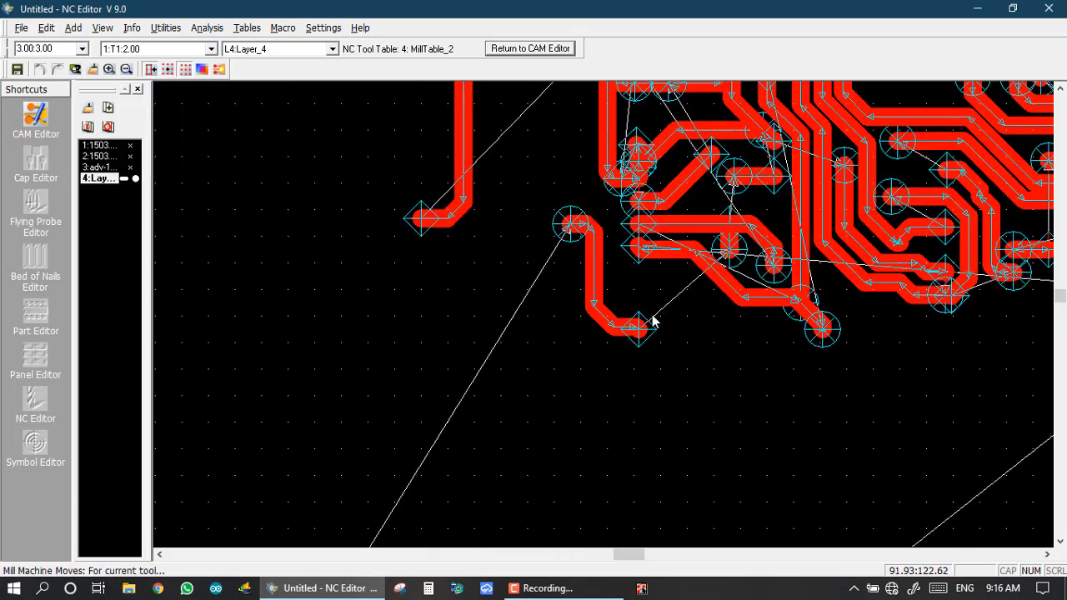
scroll(609, 315, "down", 2)
scroll(603, 317, "up", 2)
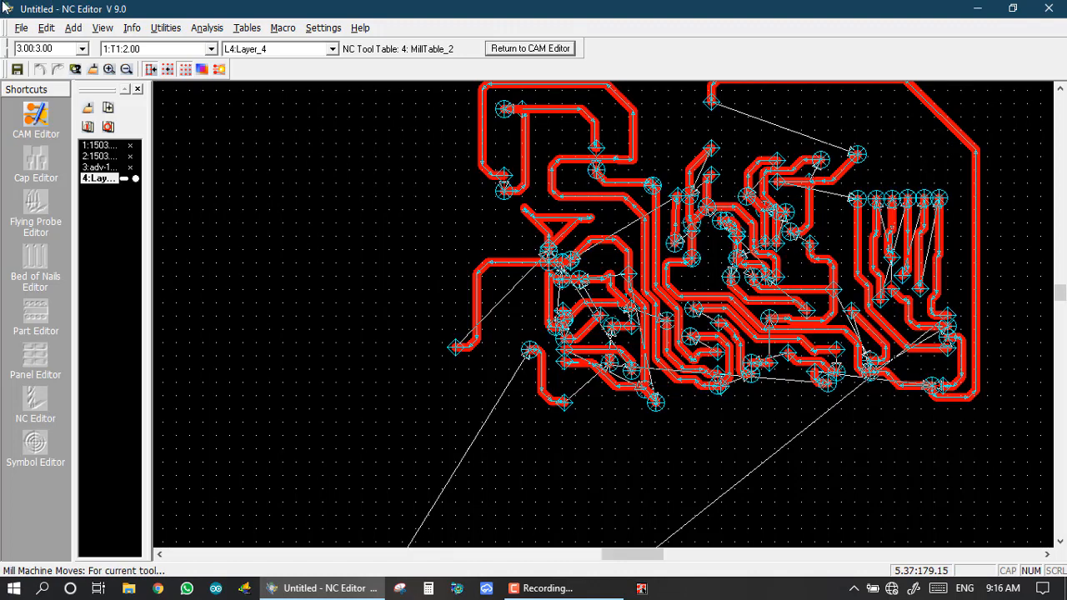
Bring up the NC sorting commands for L4:Layer_4.
left_click(166, 27)
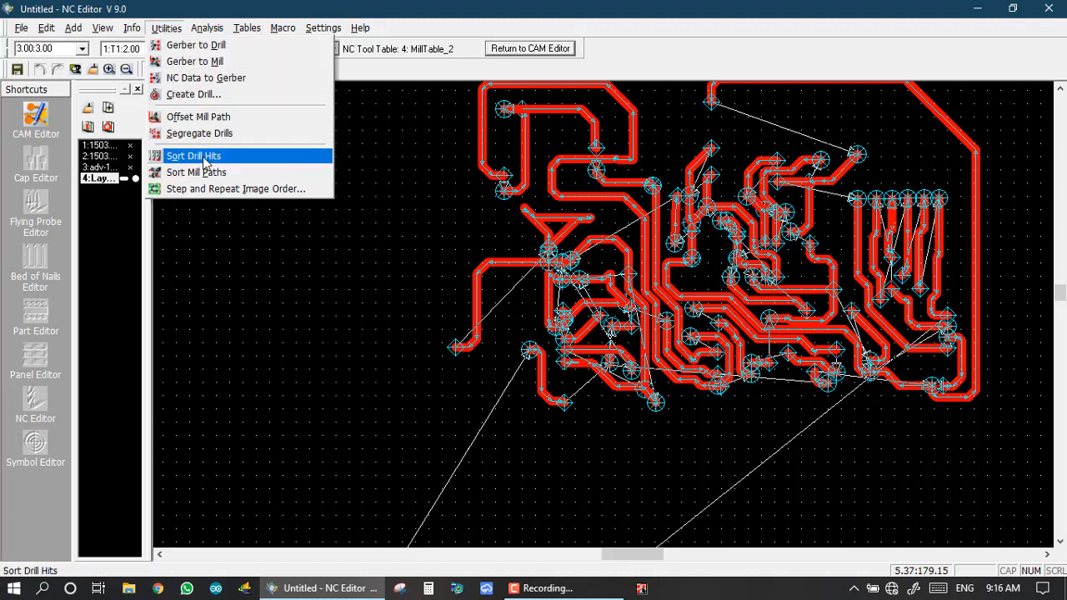